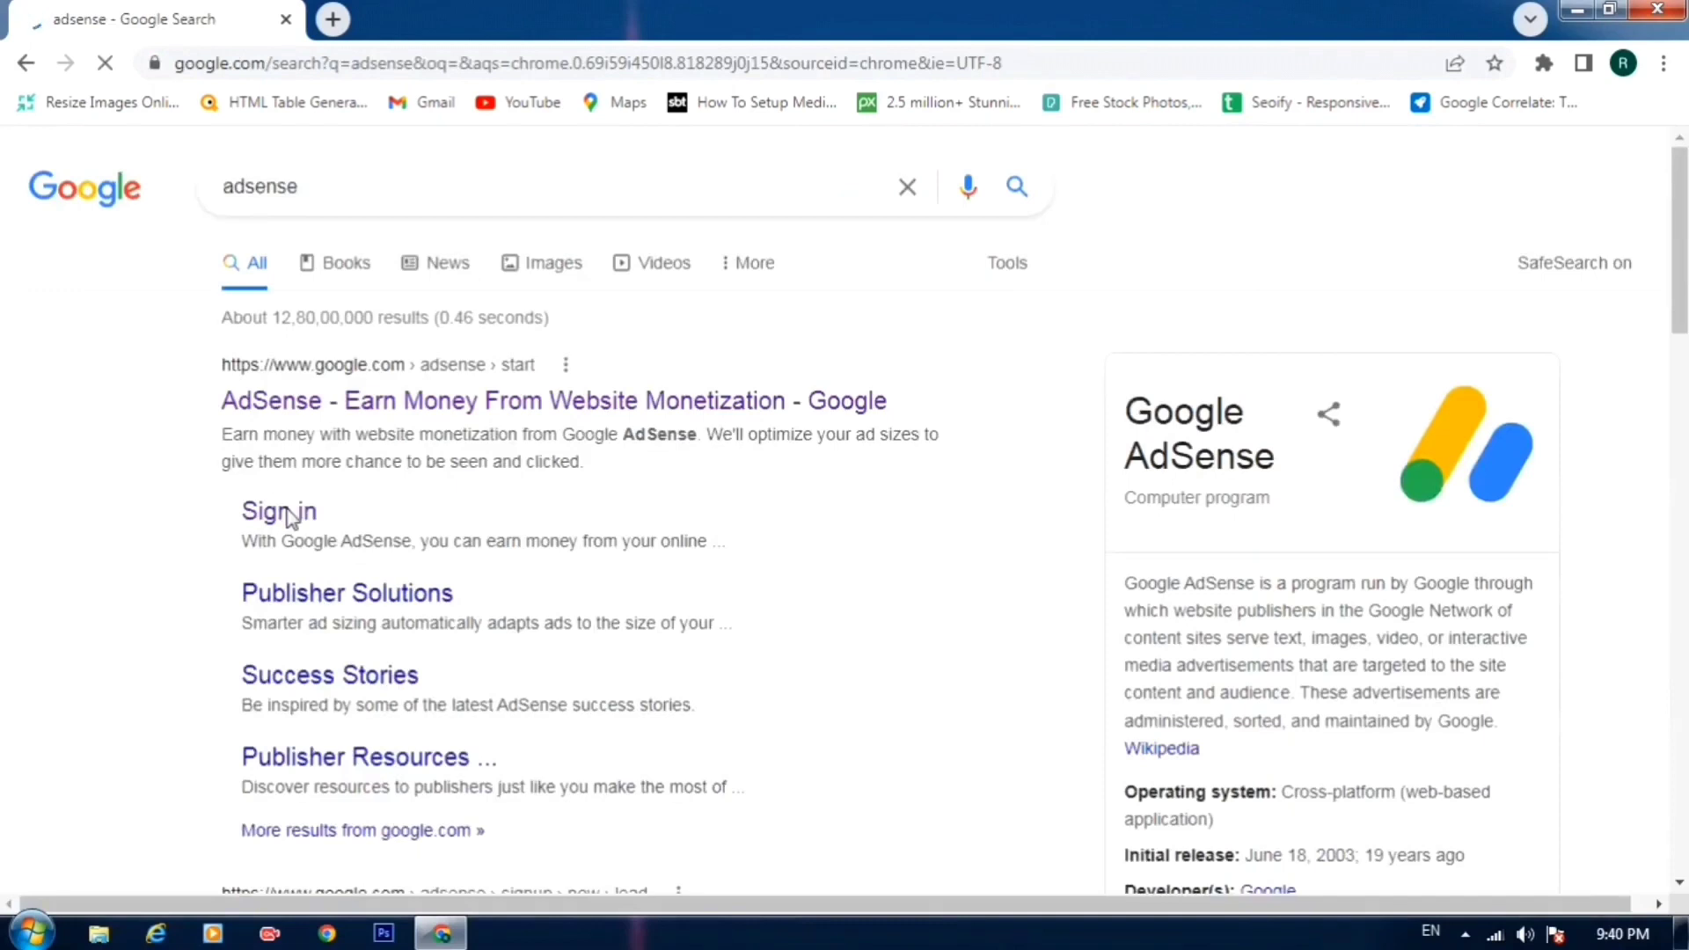
# Sign in to Google AdSense from the search results, choosing the third listed Google account
pyautogui.click(290, 519)
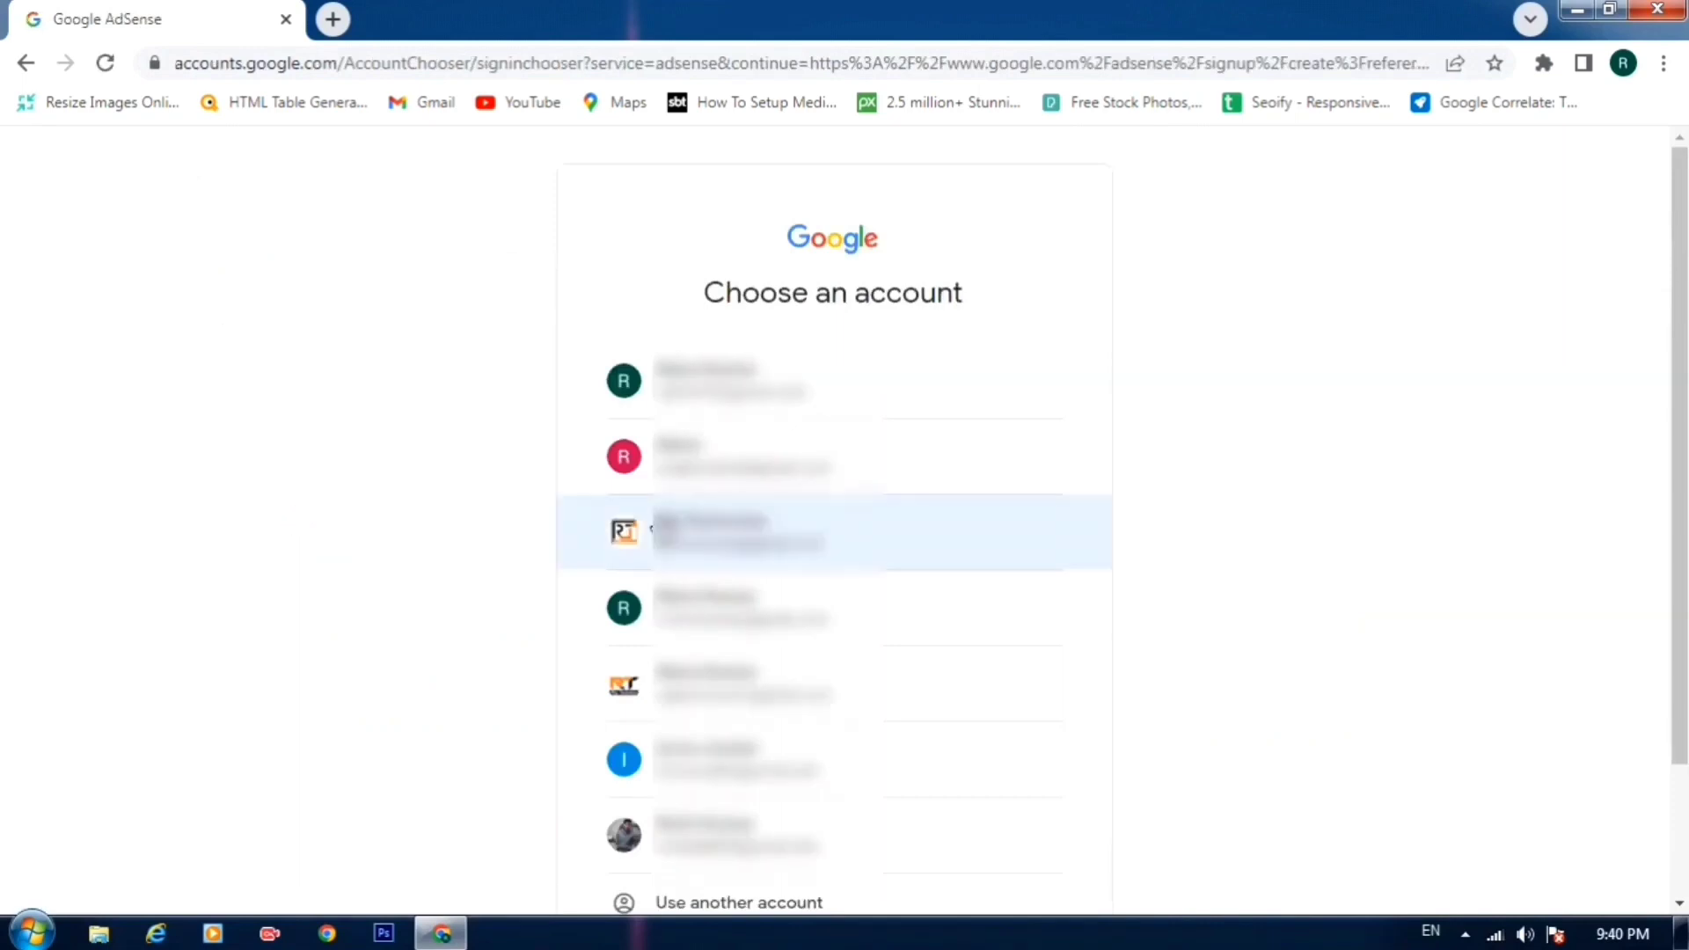
pyautogui.click(668, 519)
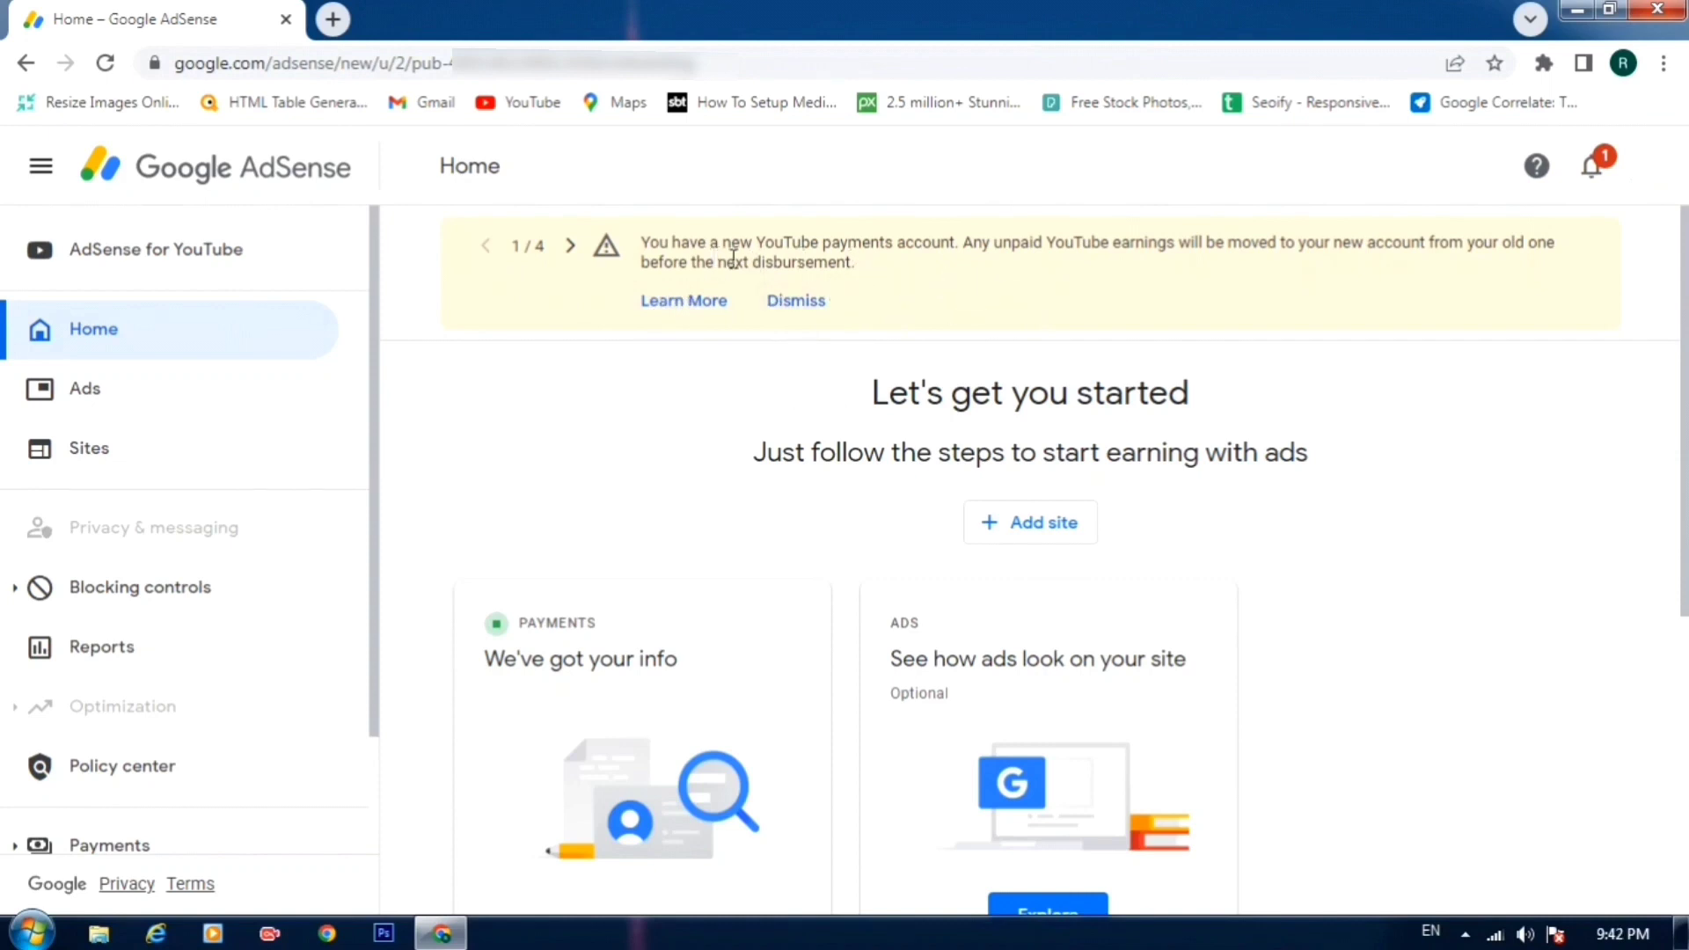
# Review the second alert on the AdSense home page and read the account notifications
pyautogui.click(570, 246)
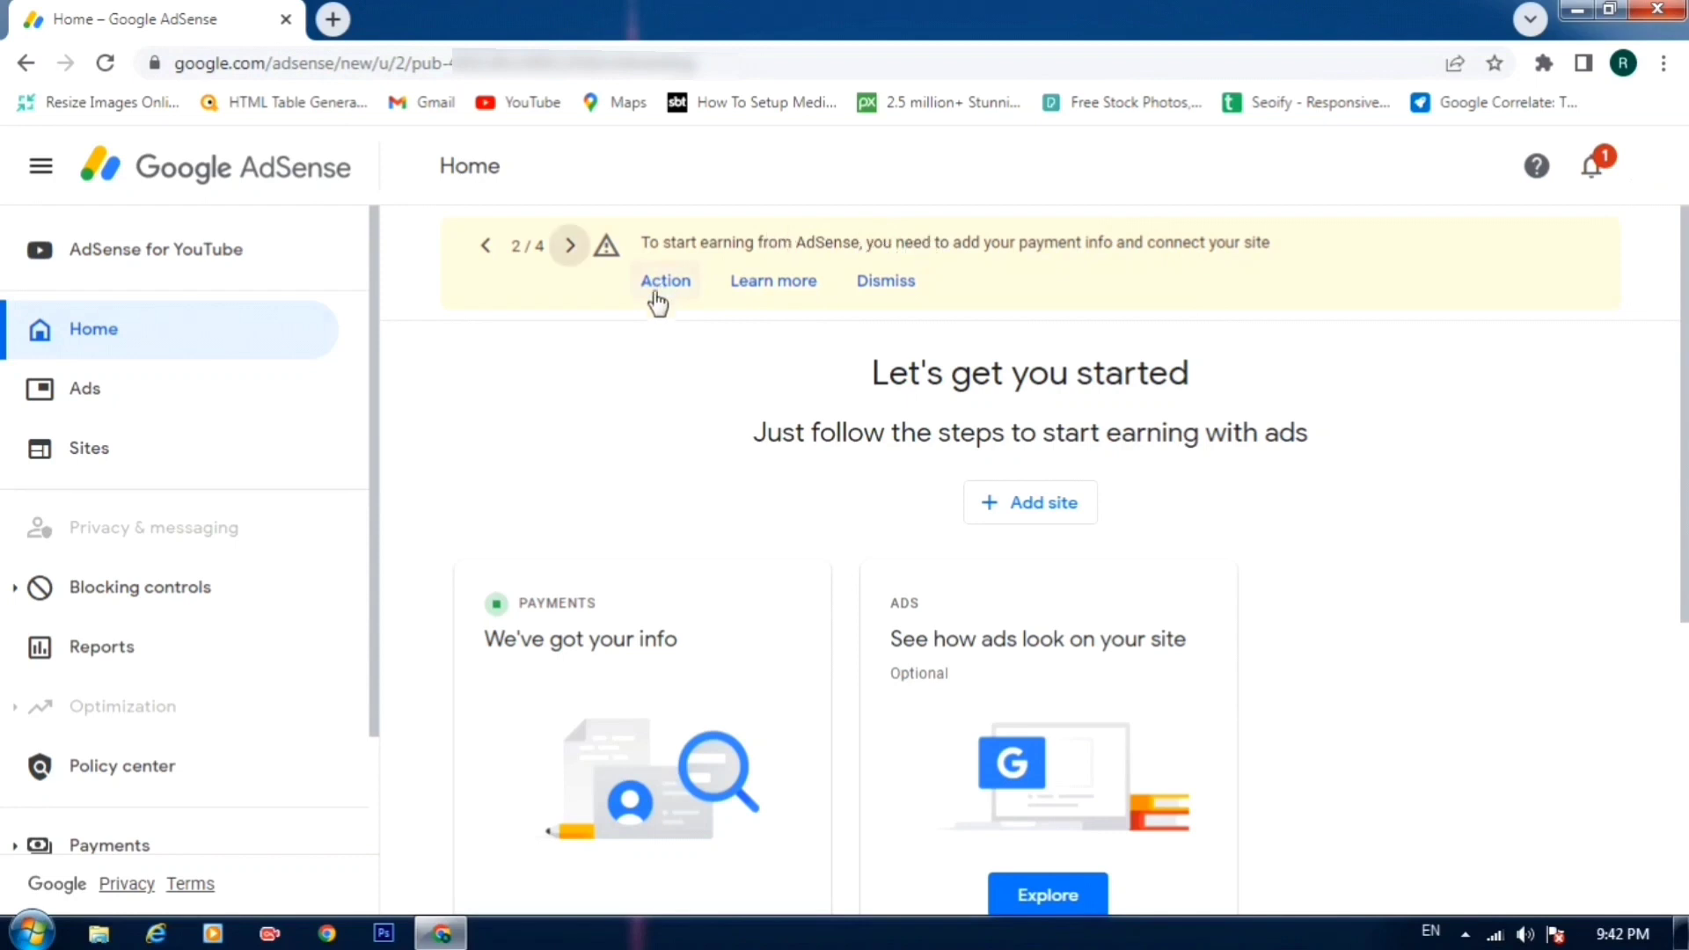
pyautogui.click(1593, 179)
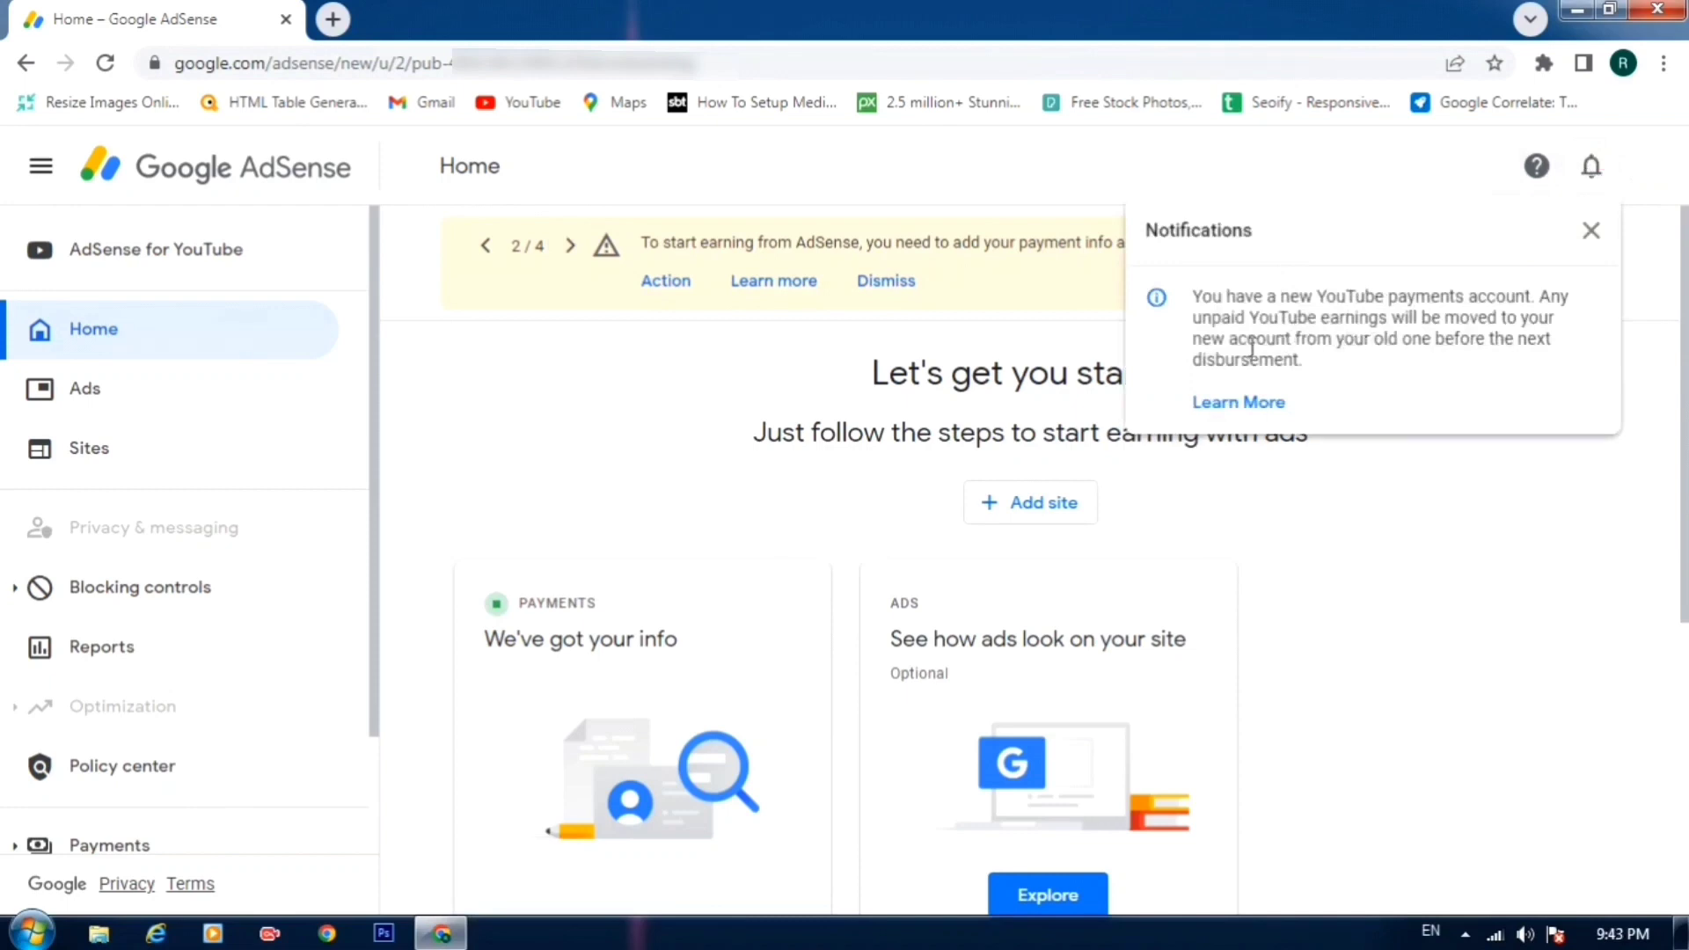
pyautogui.click(1589, 232)
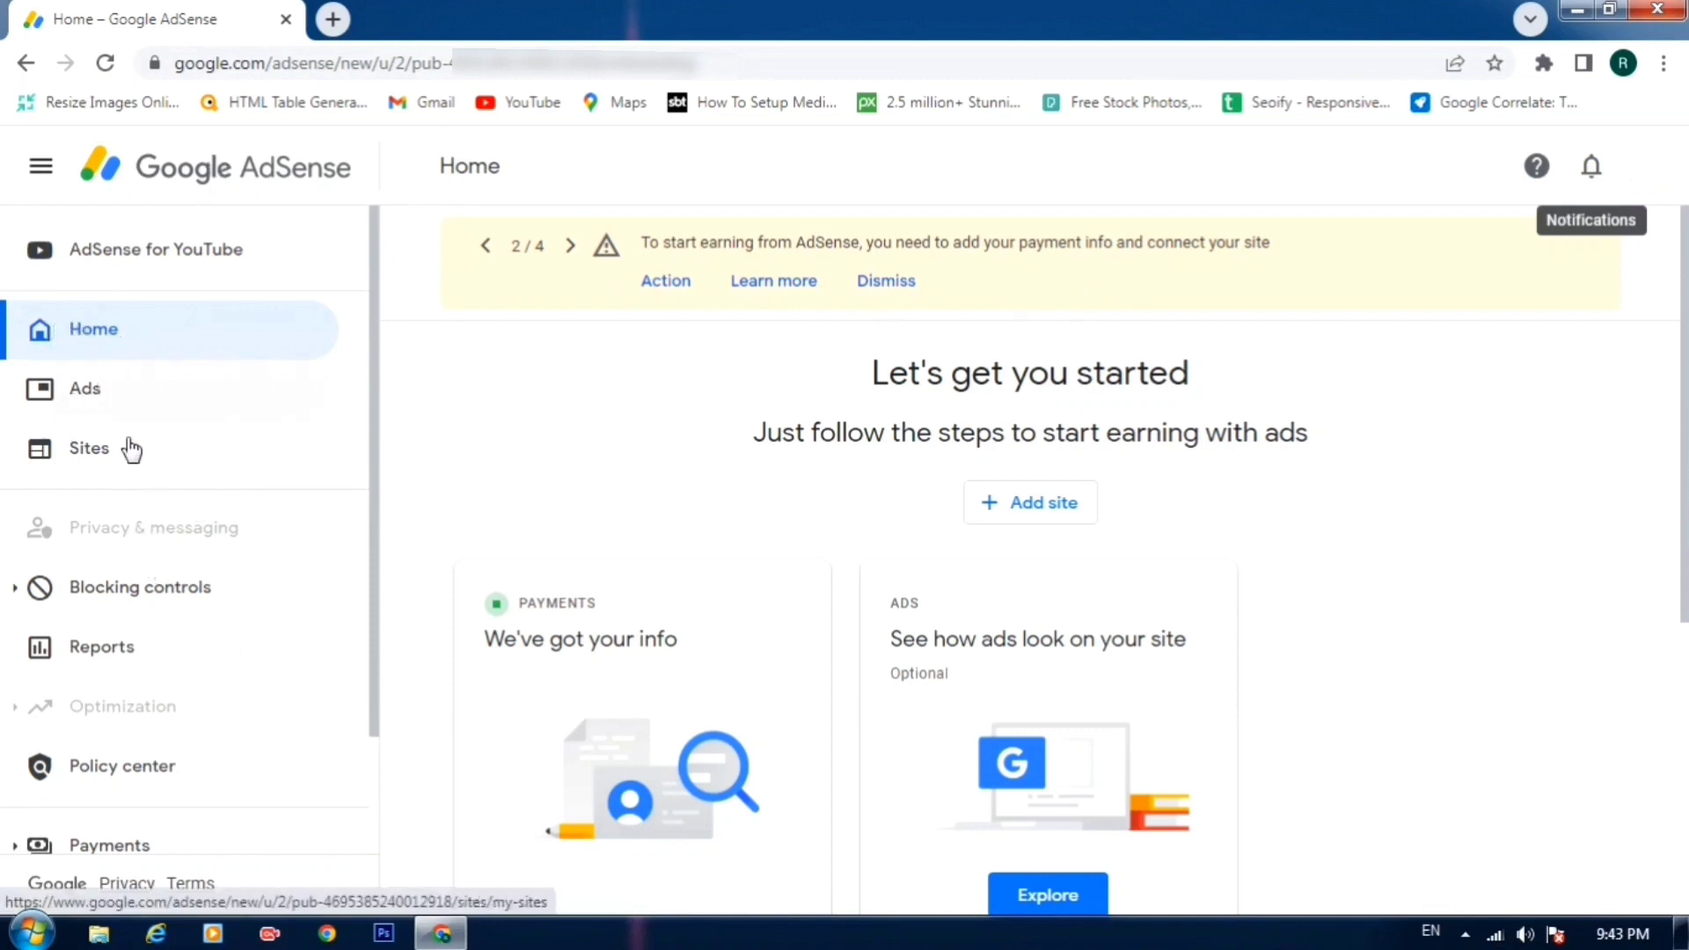
# Go to Payments info for the AdSense (India) payments account and start adding a payment method
pyautogui.scroll(-2, 155, 714)
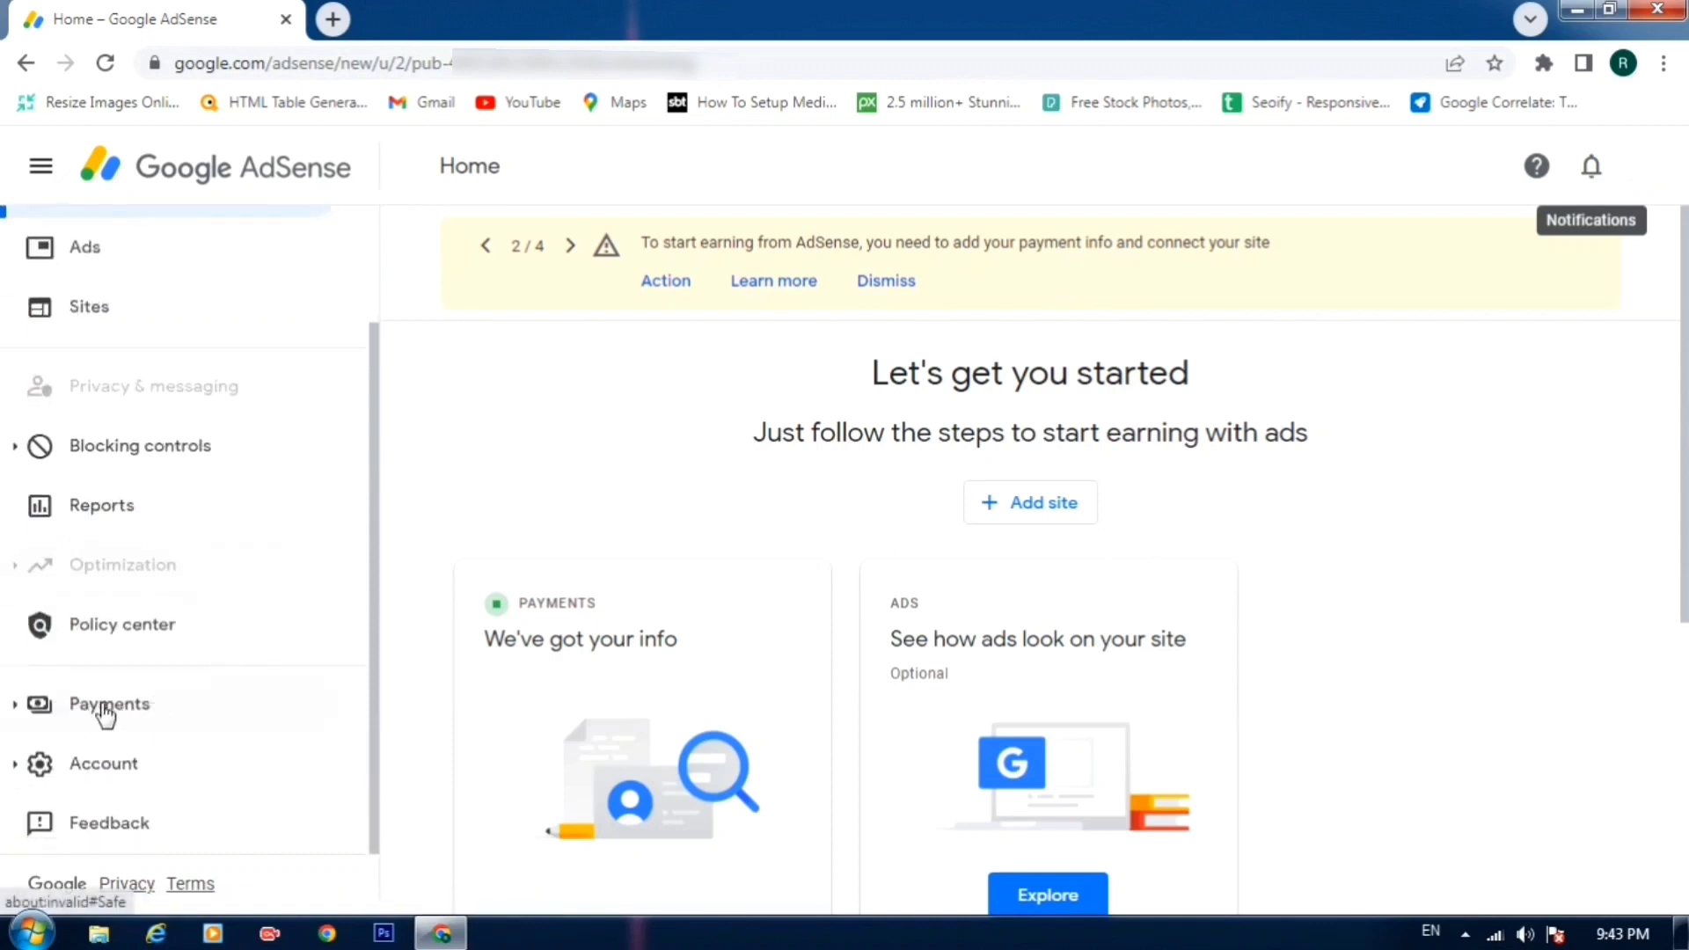
pyautogui.click(121, 714)
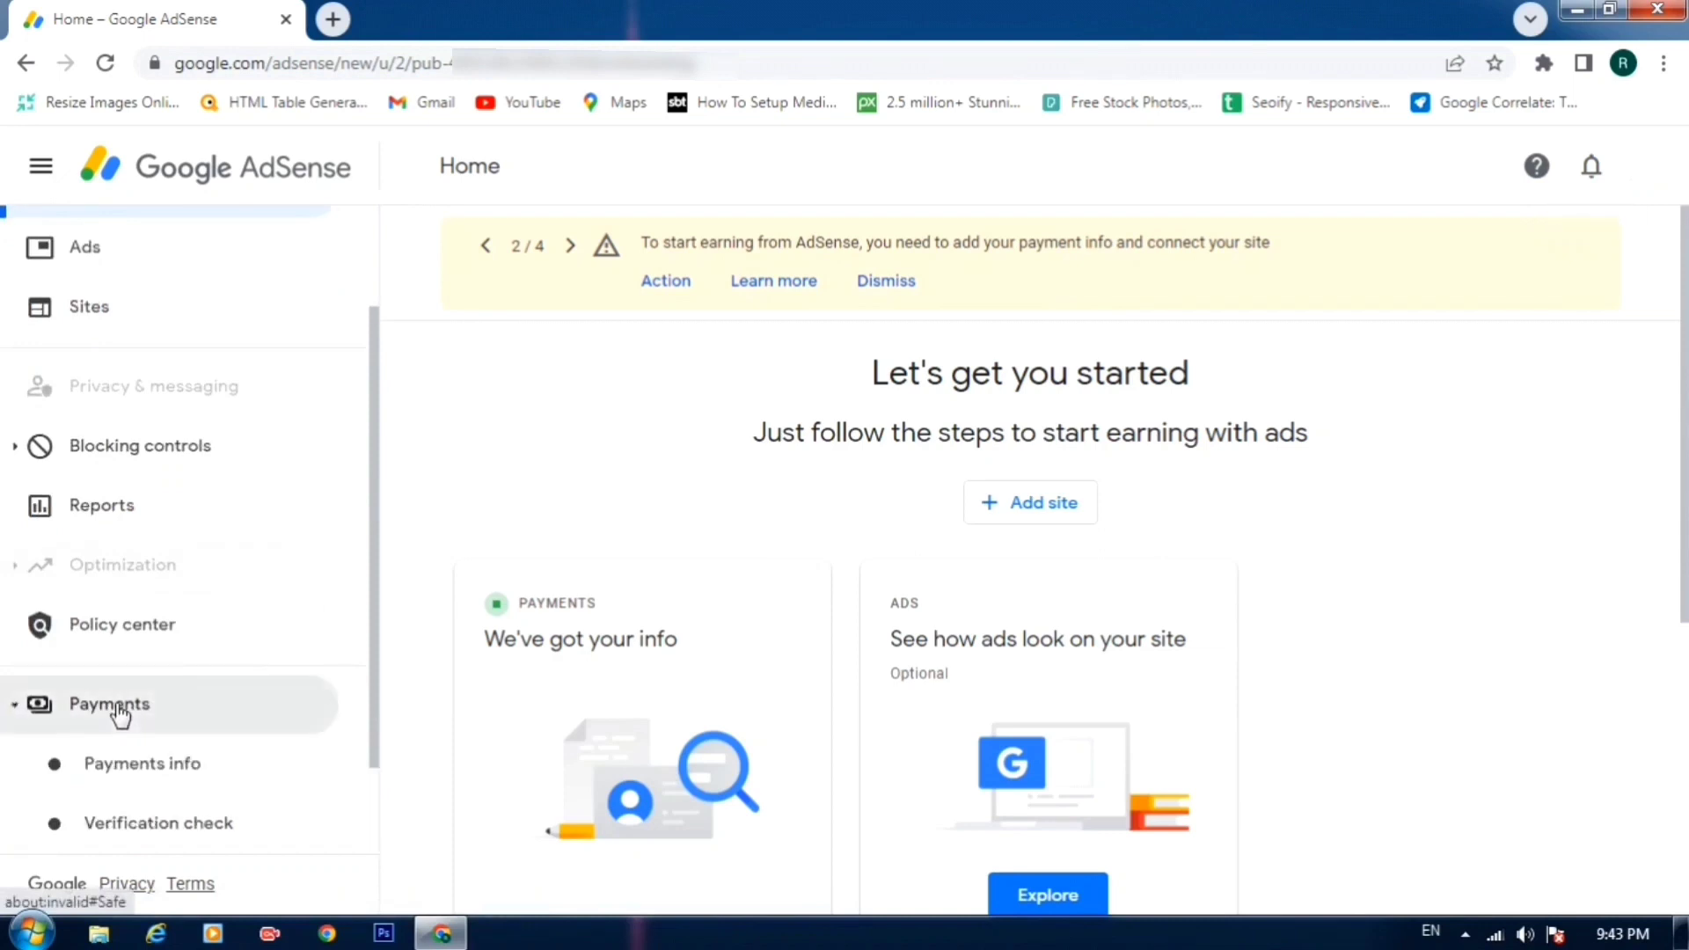
pyautogui.scroll(-1, 124, 772)
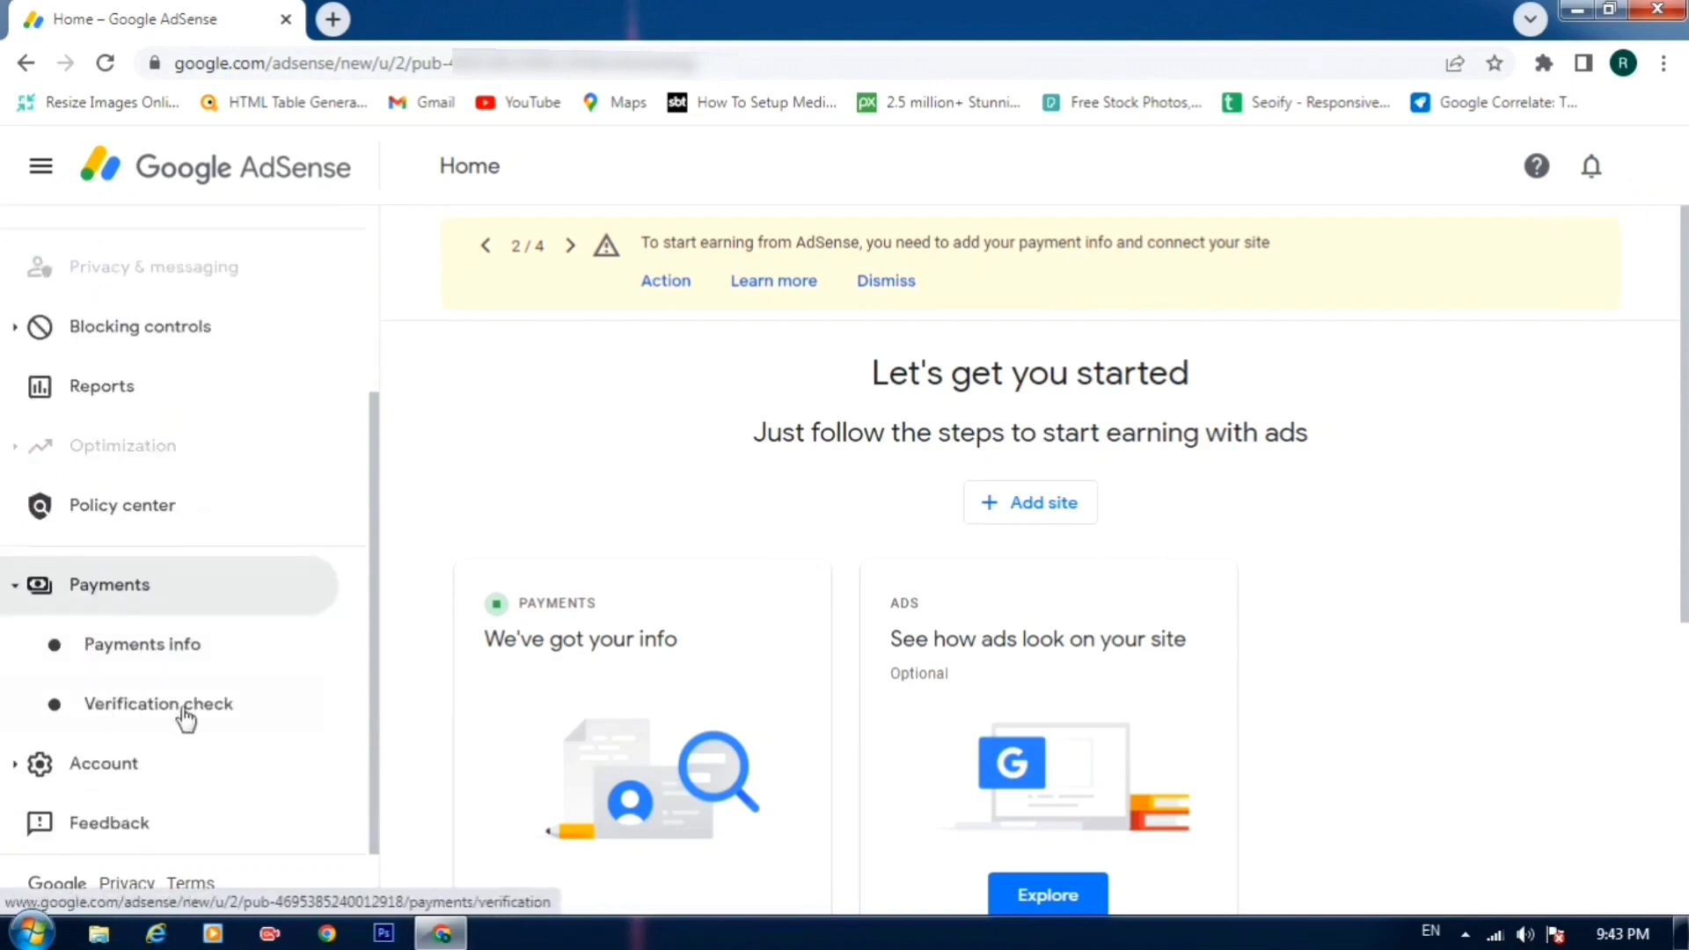
pyautogui.click(161, 651)
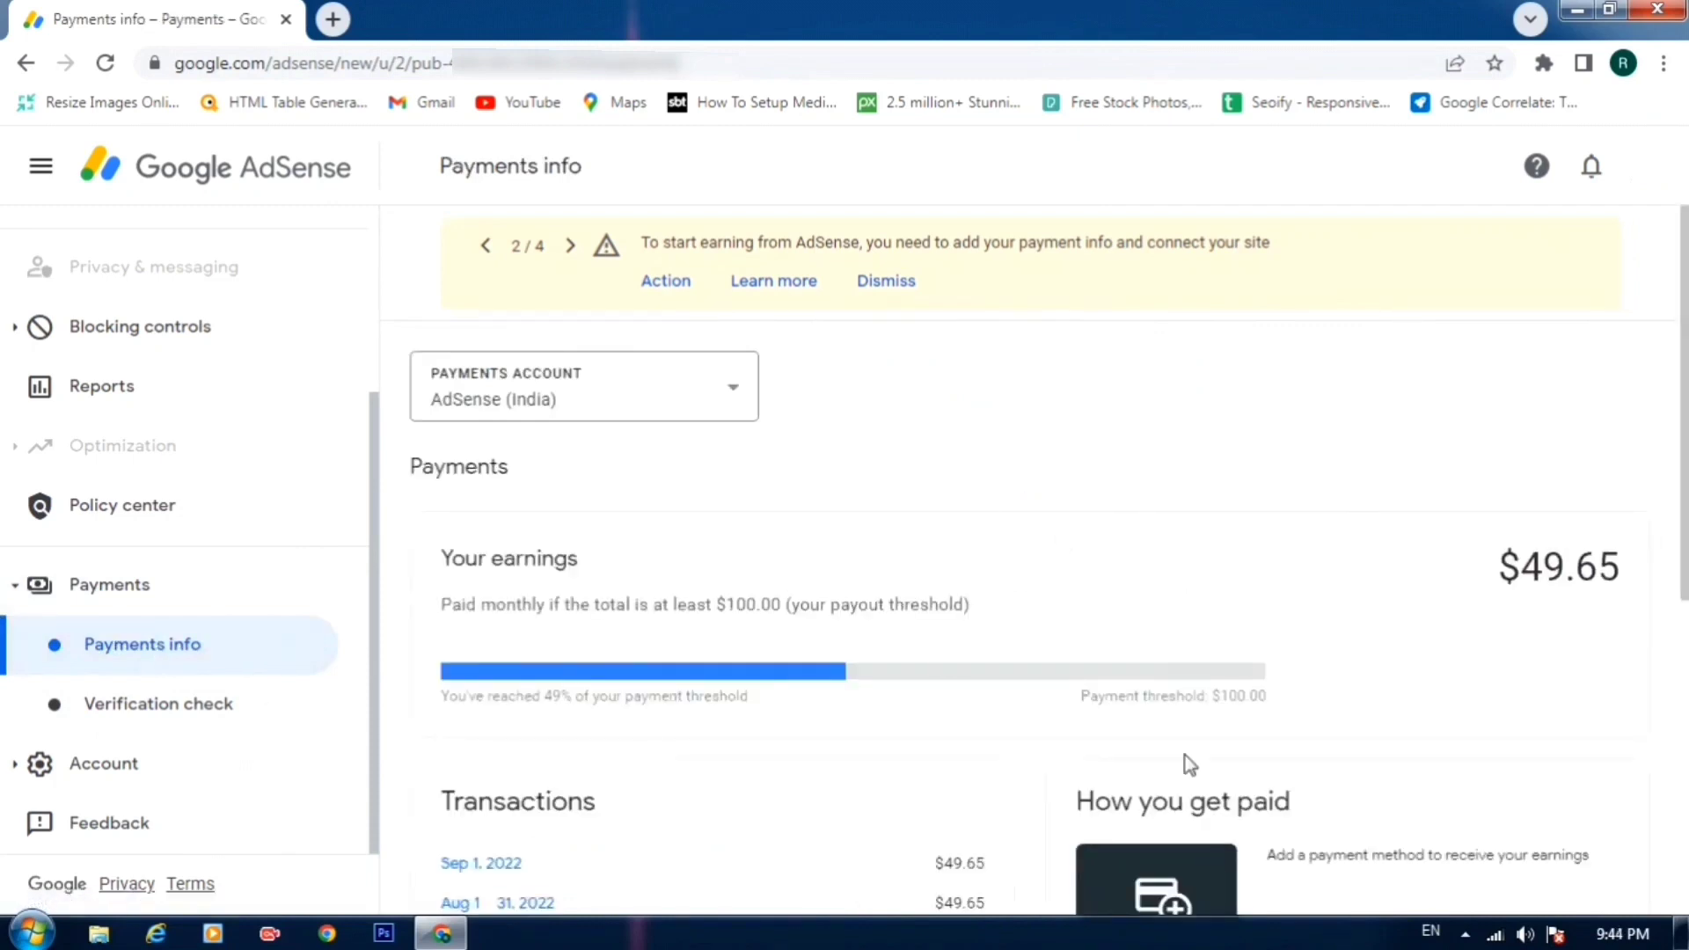
pyautogui.scroll(-5, 1105, 532)
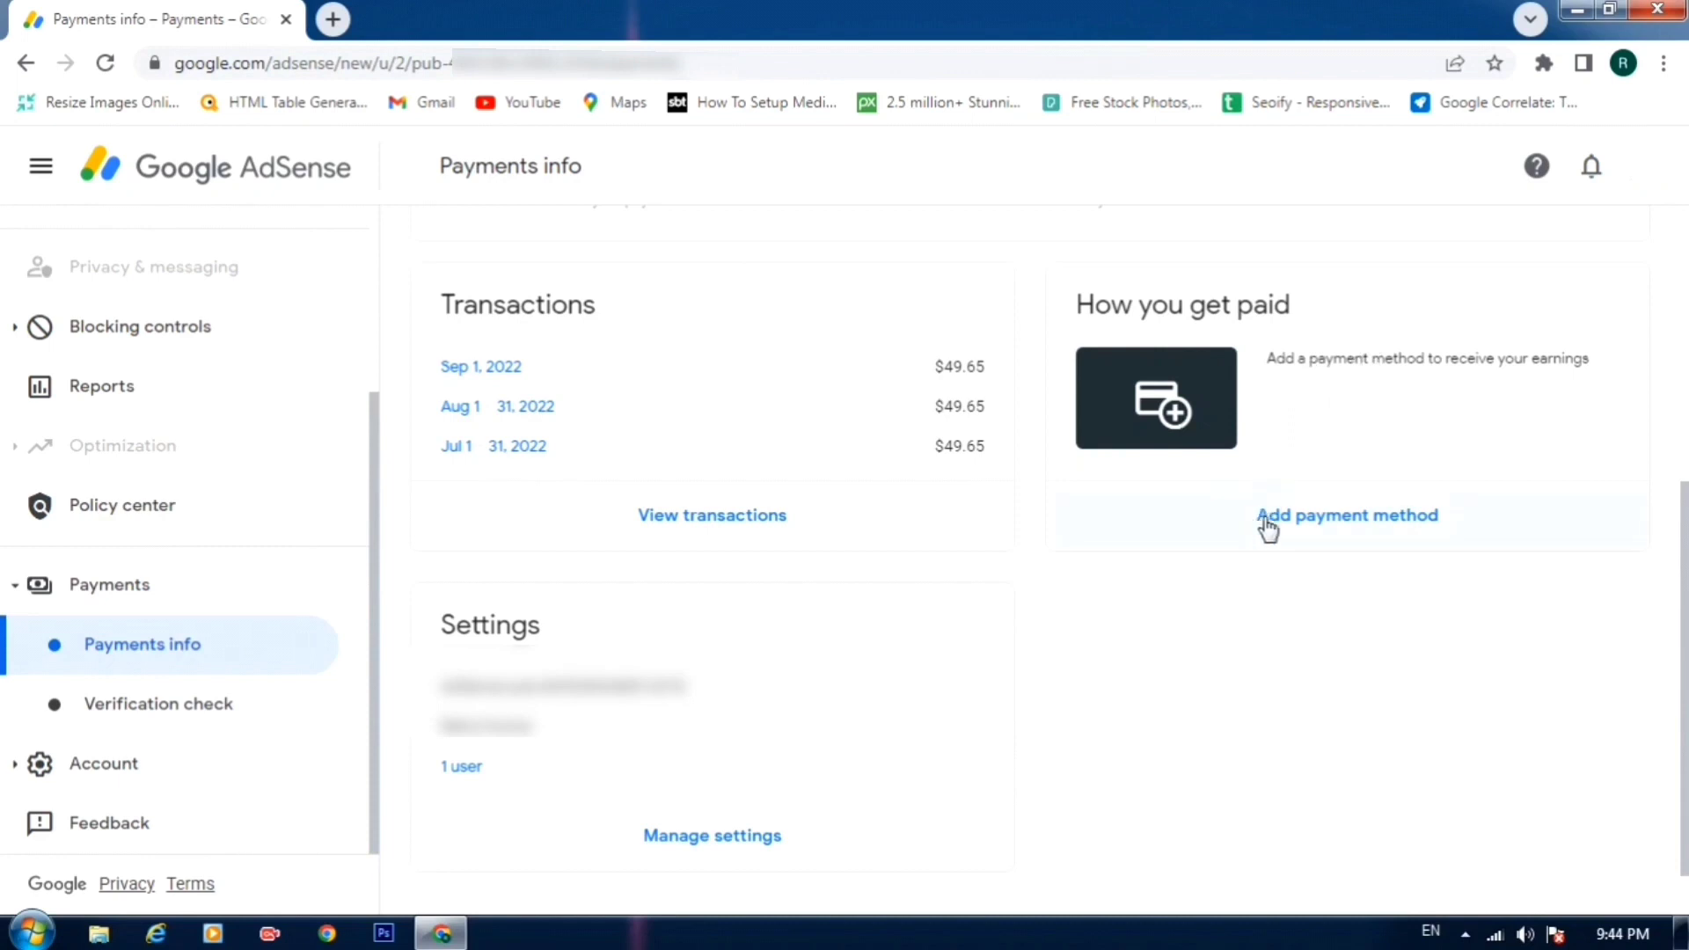
pyautogui.click(1334, 523)
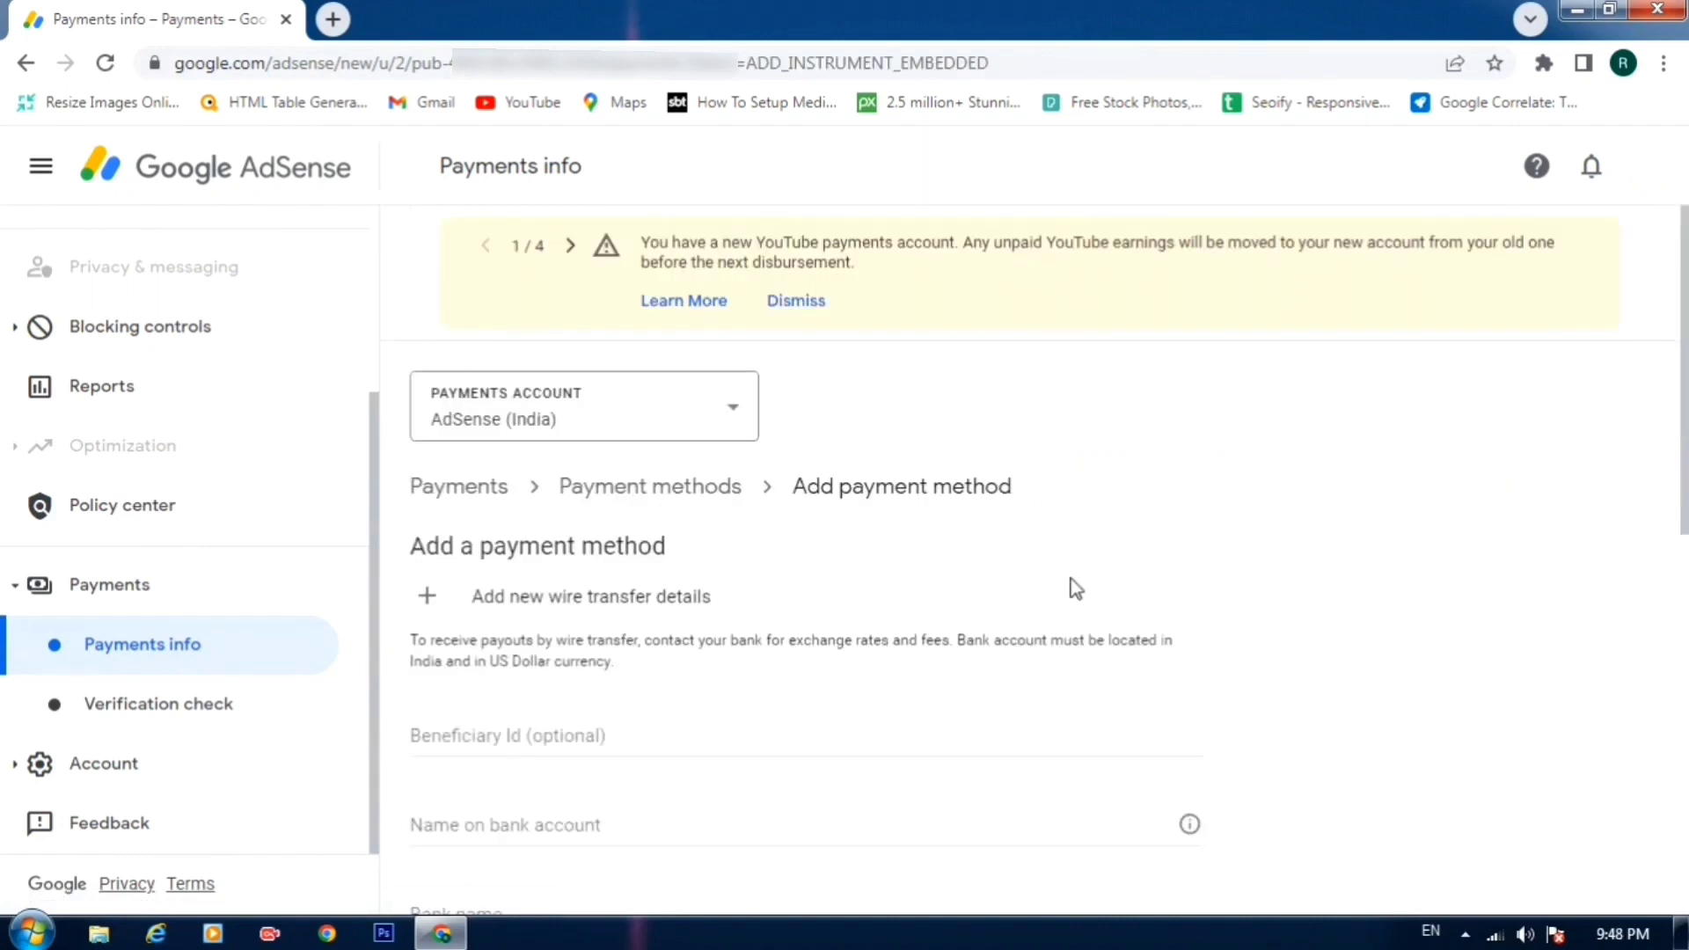
# Fill in the account holder's name and set the bank name to BANK OF INDIA, leaving the Beneficiary Id empty
pyautogui.scroll(-3, 1080, 585)
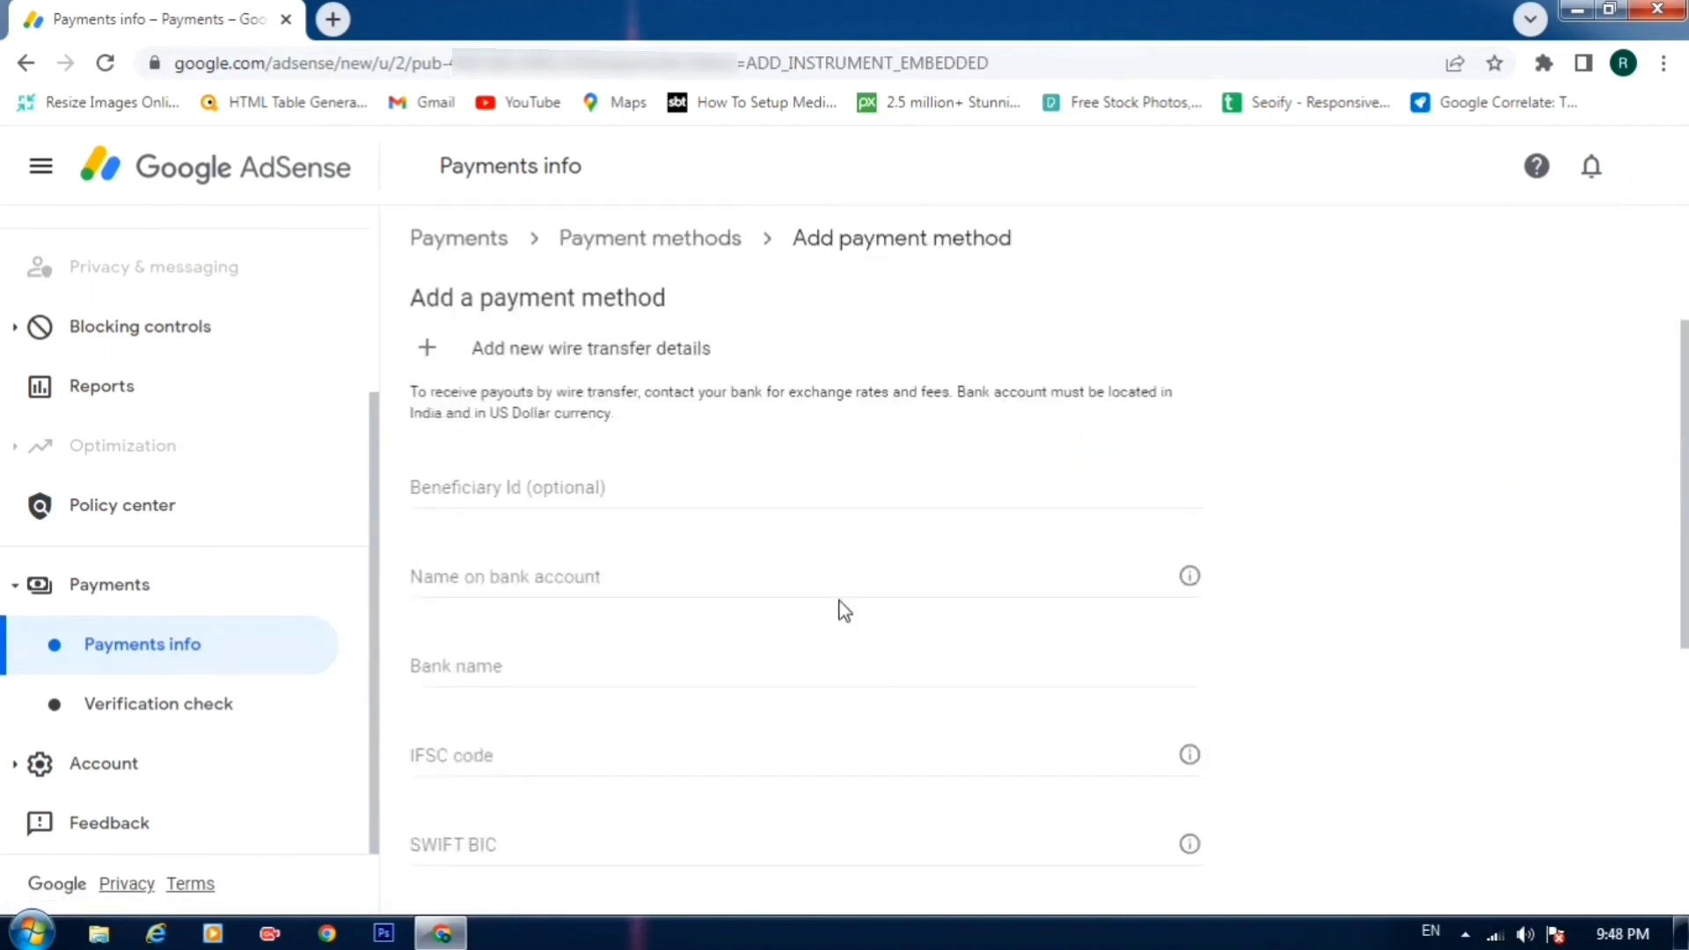
pyautogui.scroll(-4, 836, 602)
pyautogui.scroll(-1, 823, 577)
pyautogui.scroll(7, 797, 598)
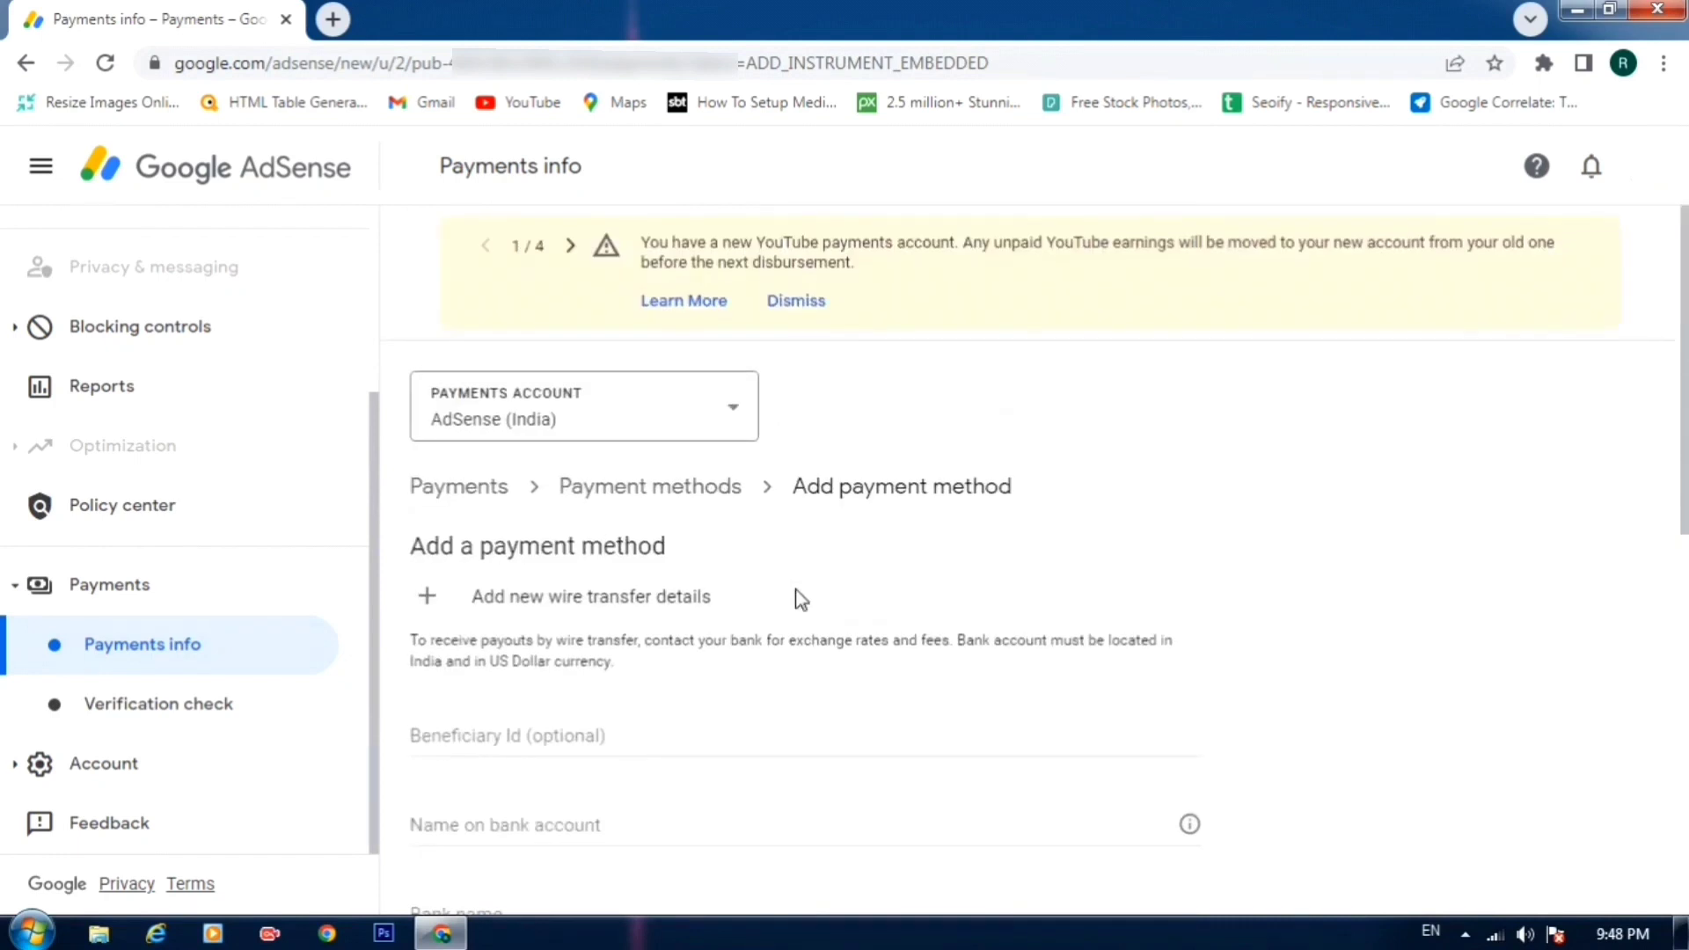
pyautogui.scroll(-3, 800, 600)
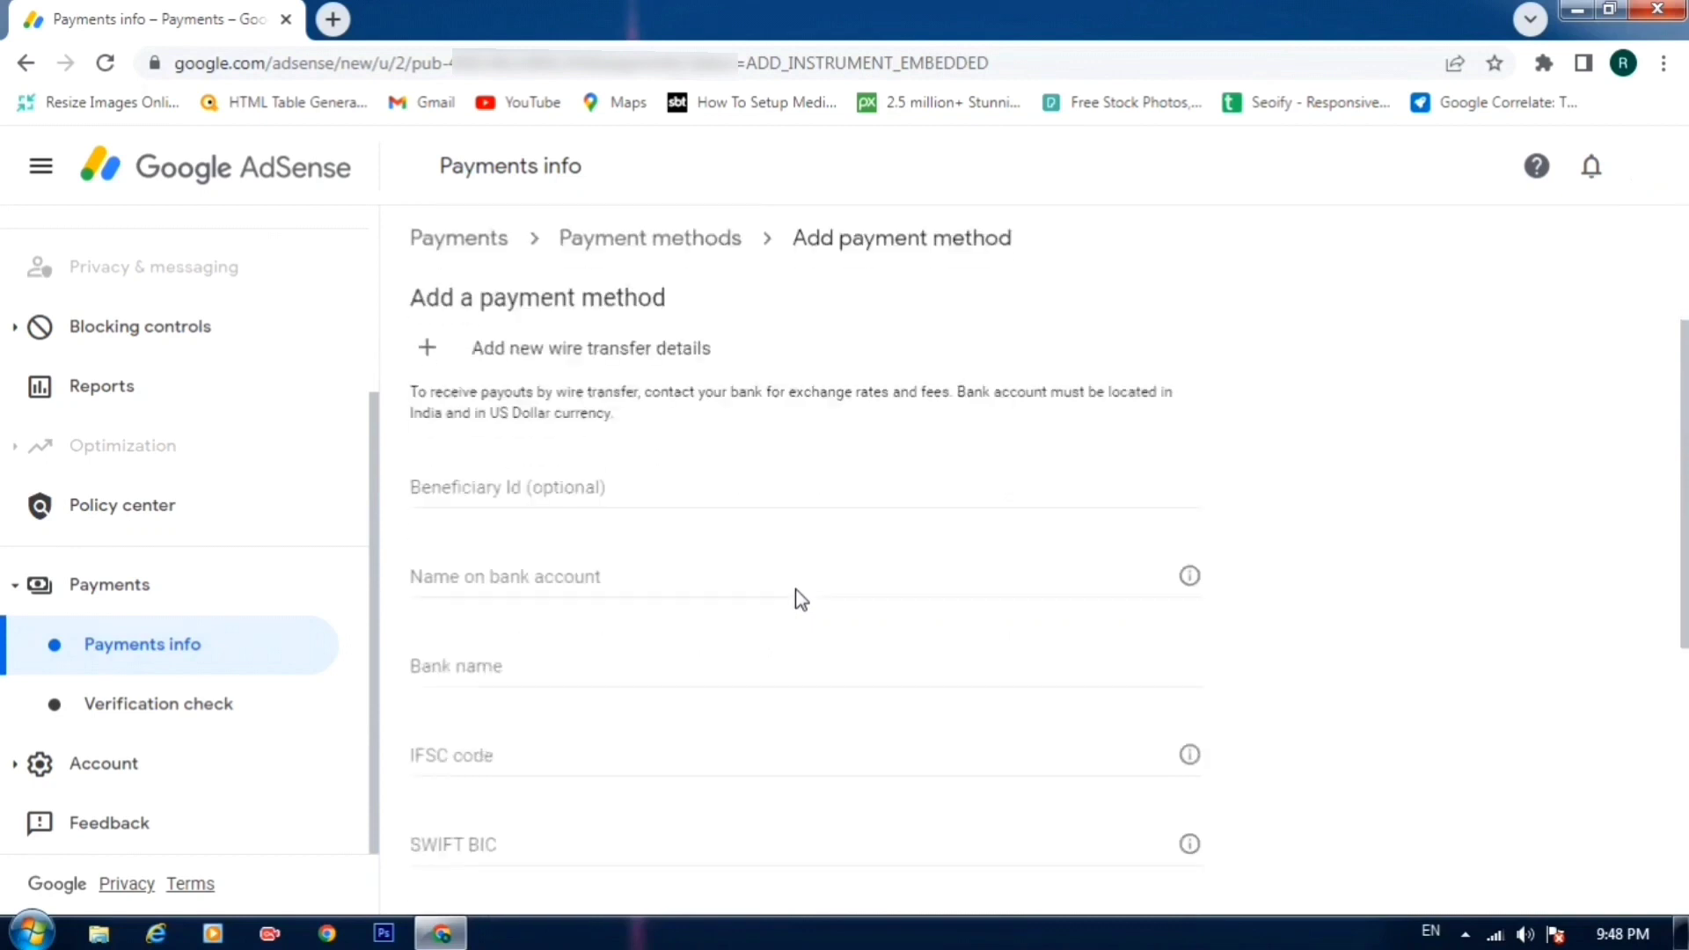
pyautogui.click(500, 475)
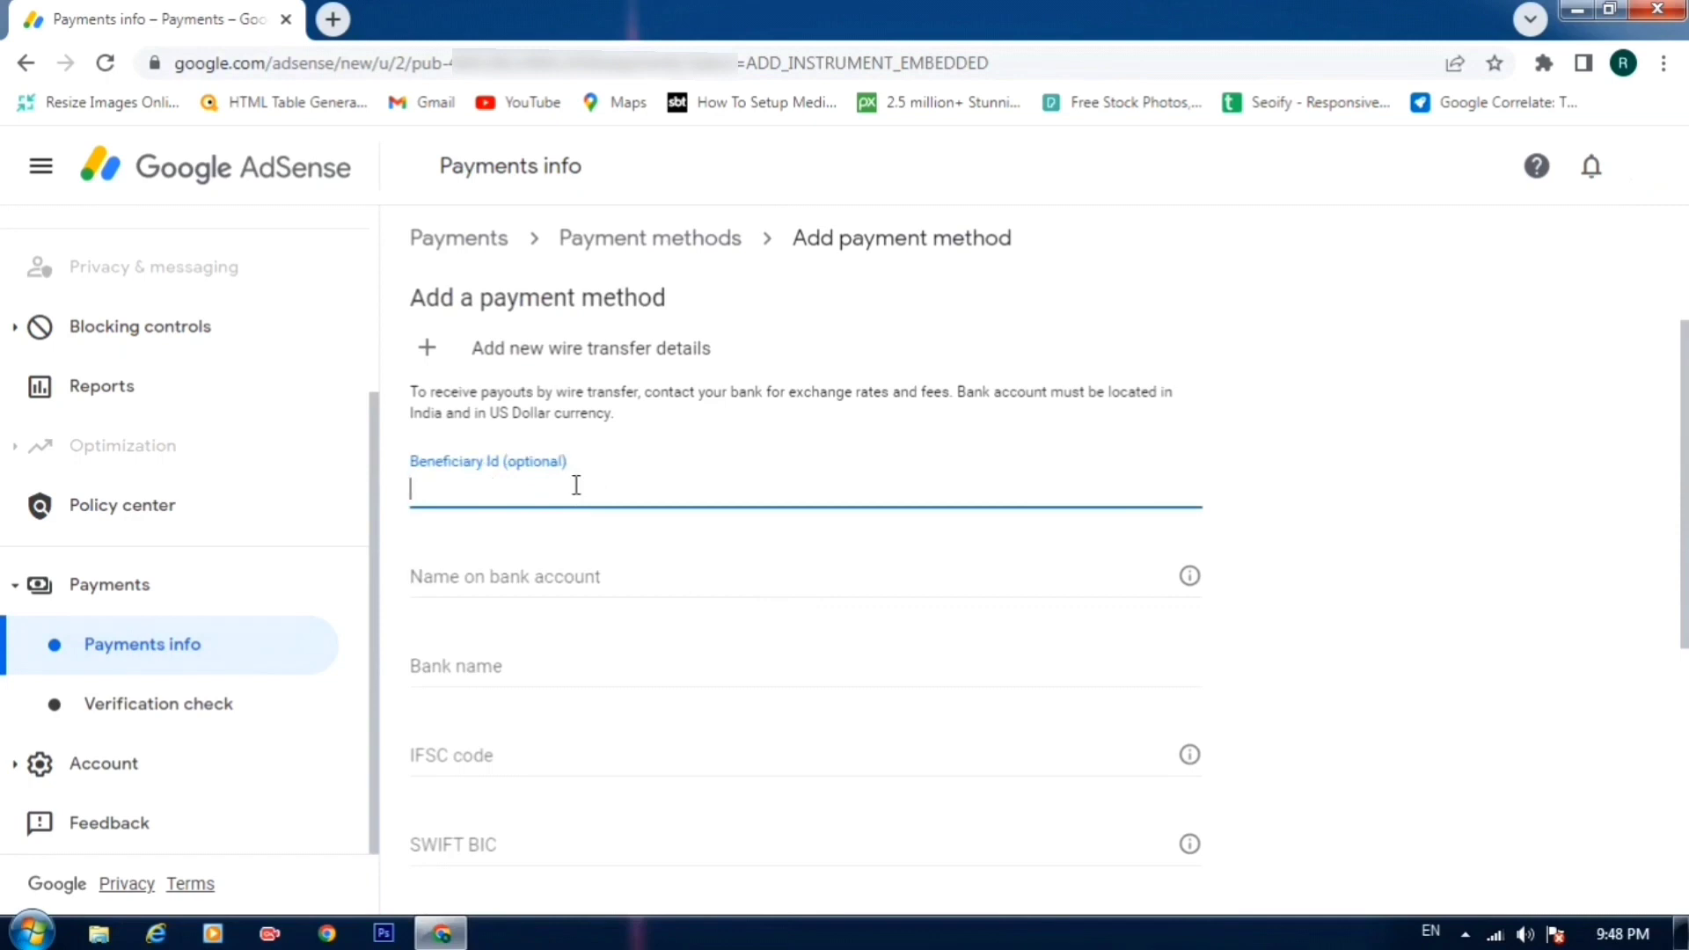
pyautogui.click(592, 565)
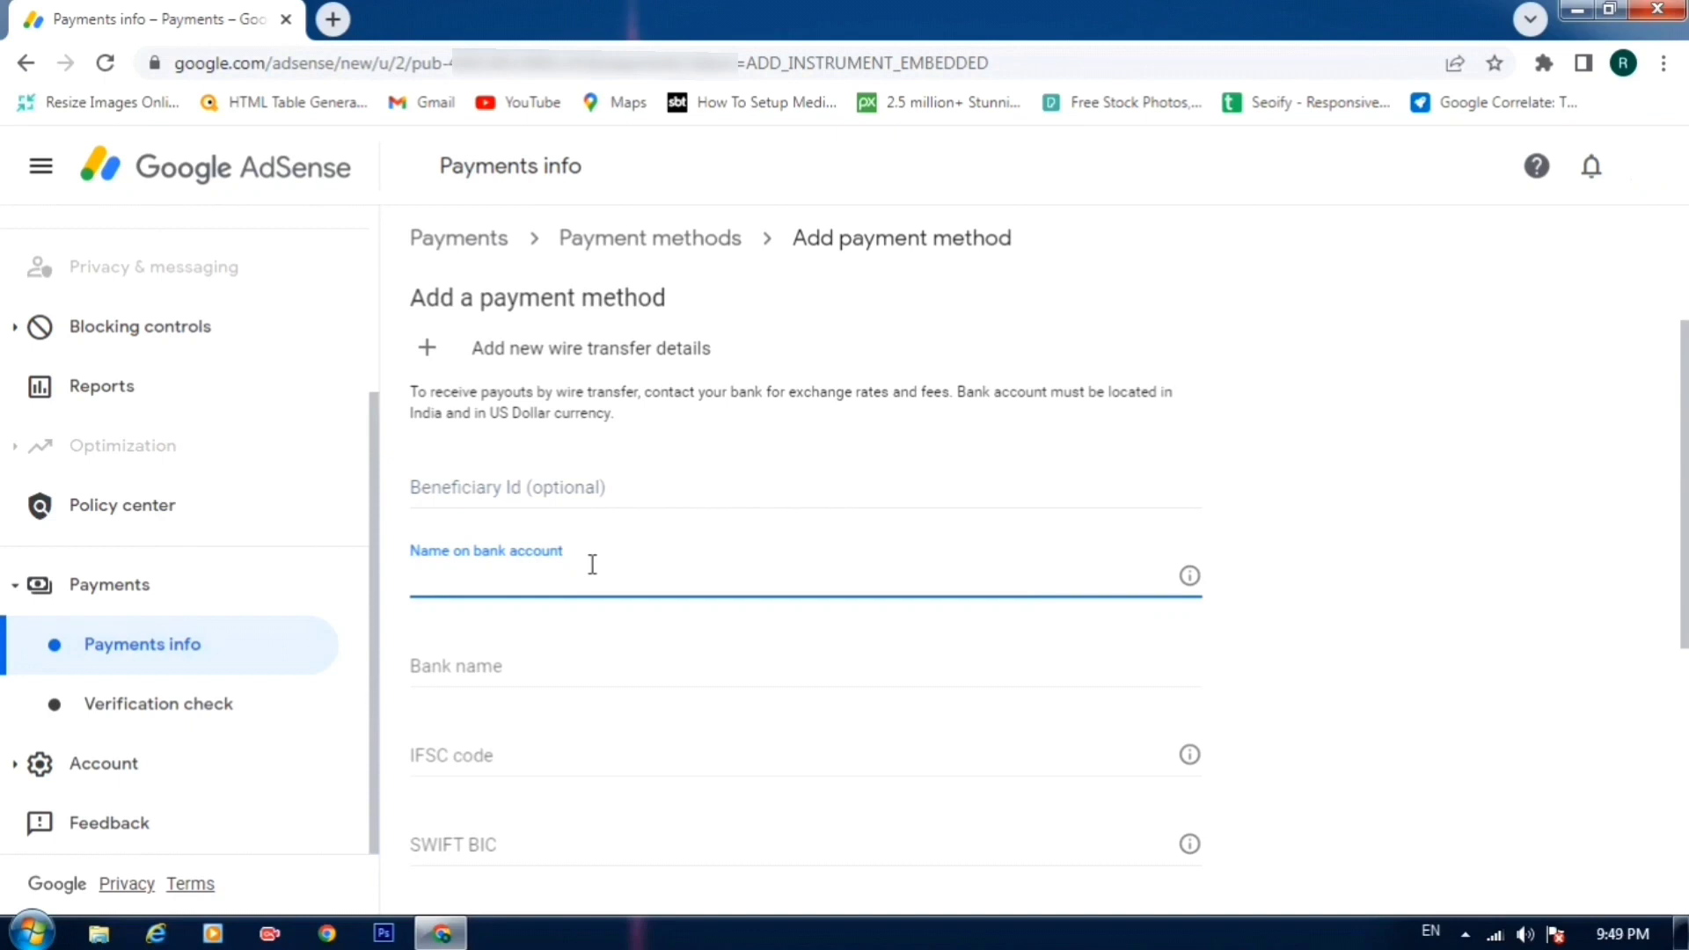
pyautogui.hotkey('ctrl', 'v')
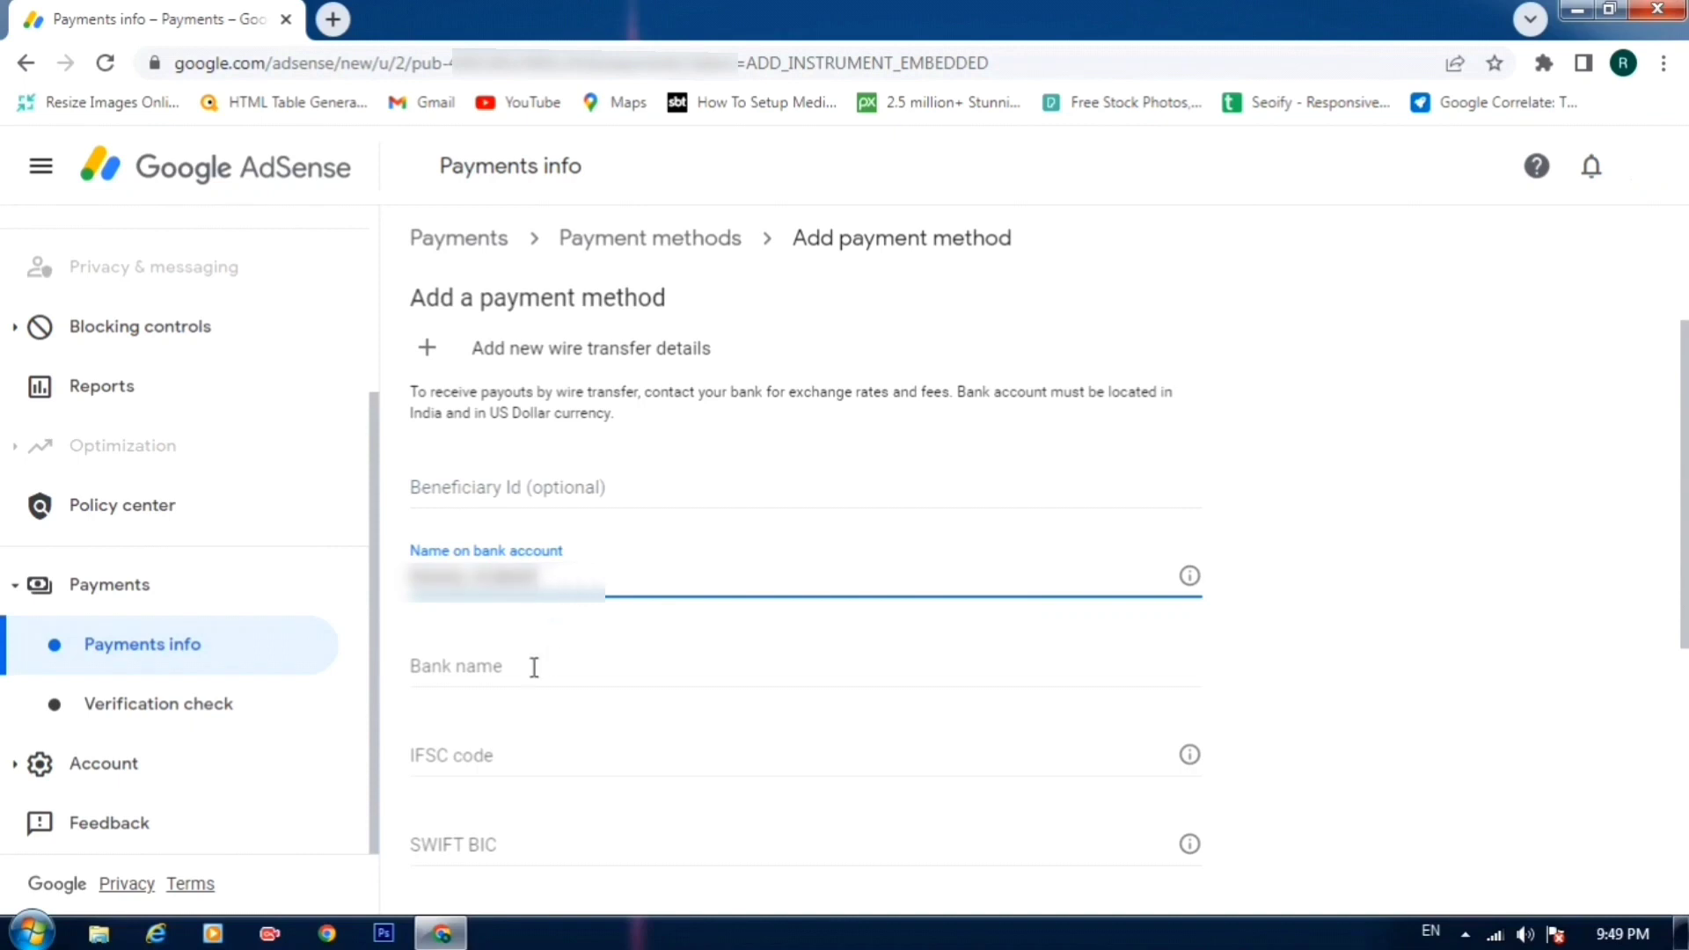
pyautogui.click(498, 666)
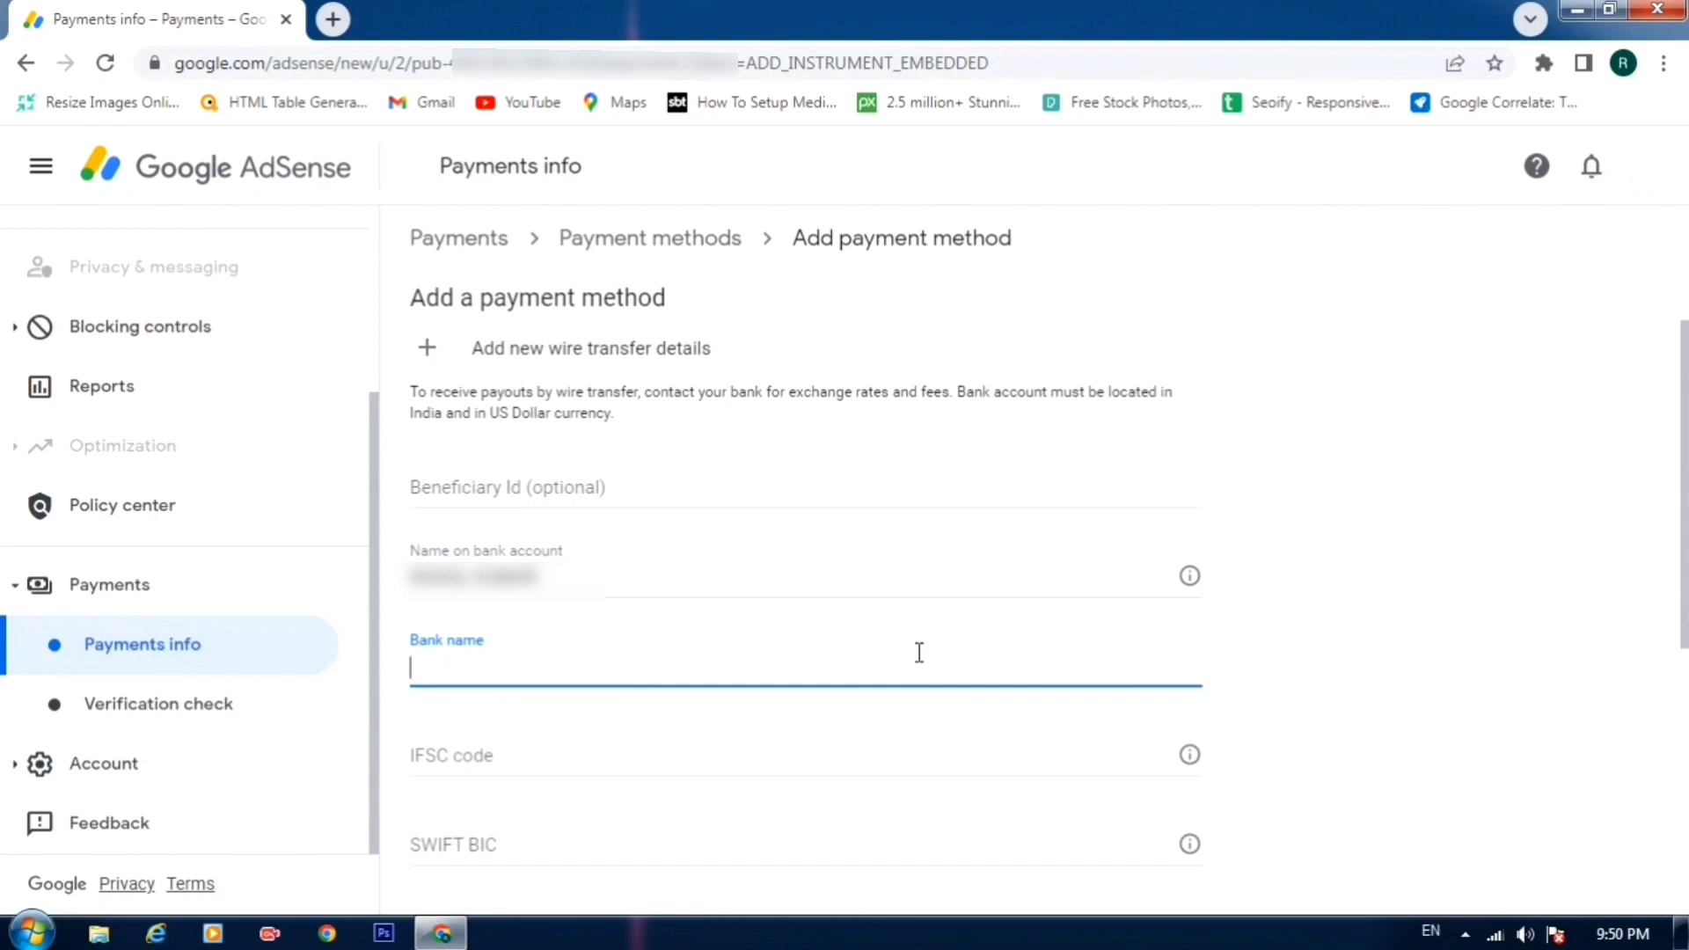
pyautogui.write('BANK OF INDIA')
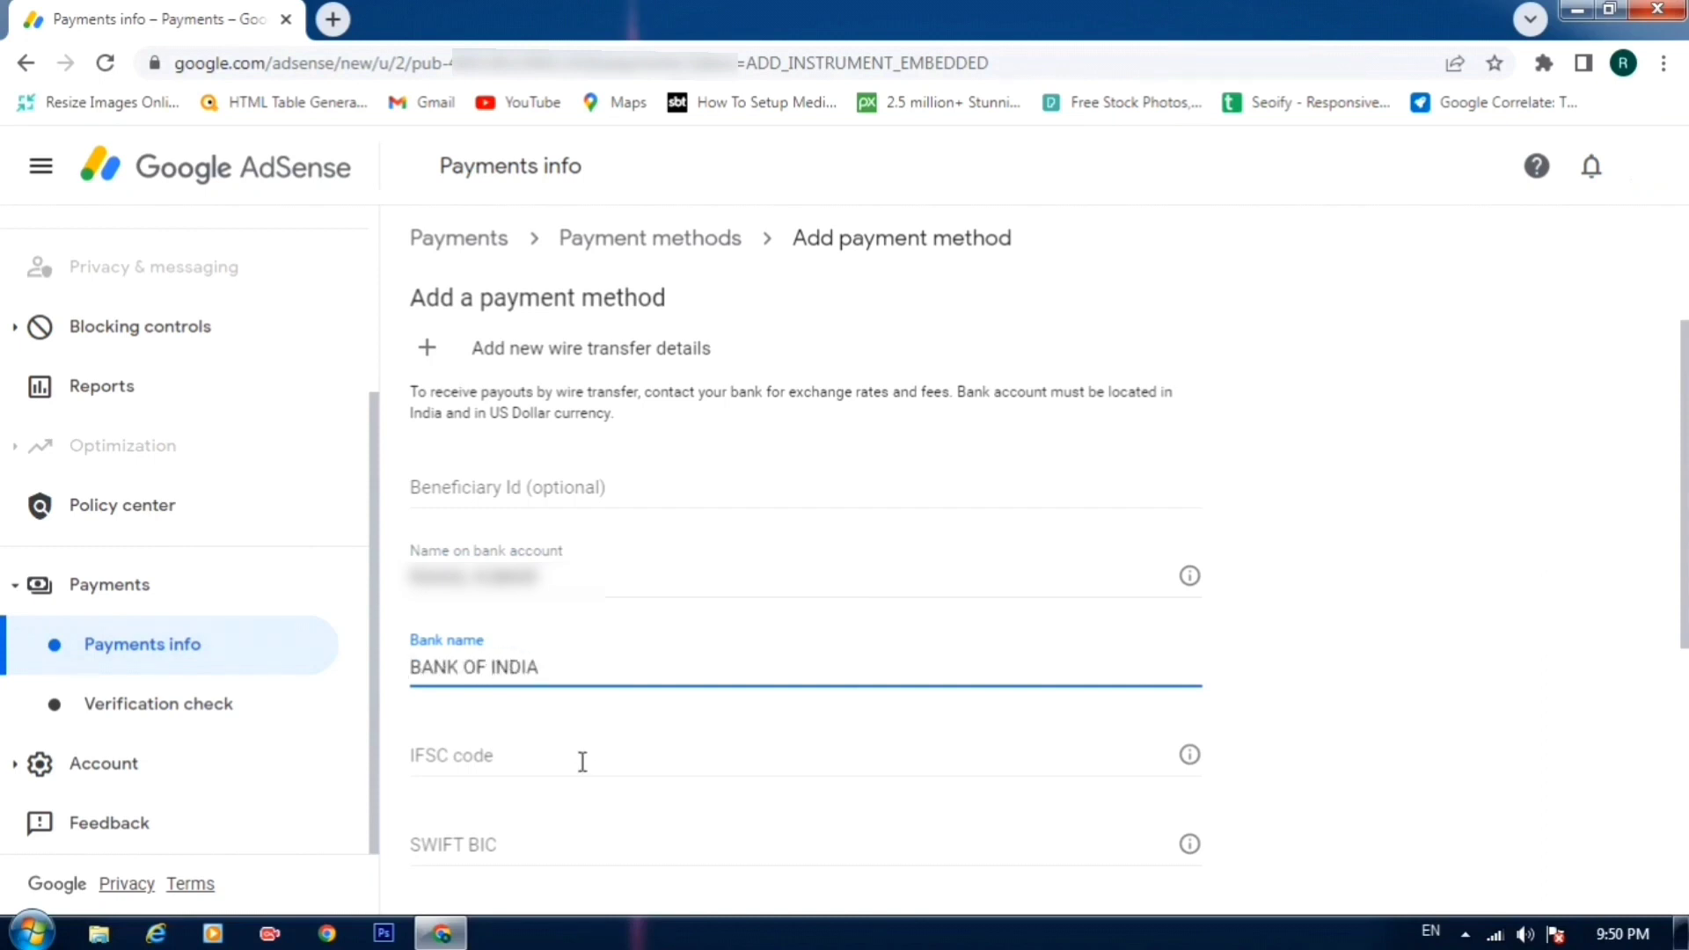
# Fill in the bank's IFSC code and SWIFT BIC in the wire transfer details
pyautogui.click(470, 755)
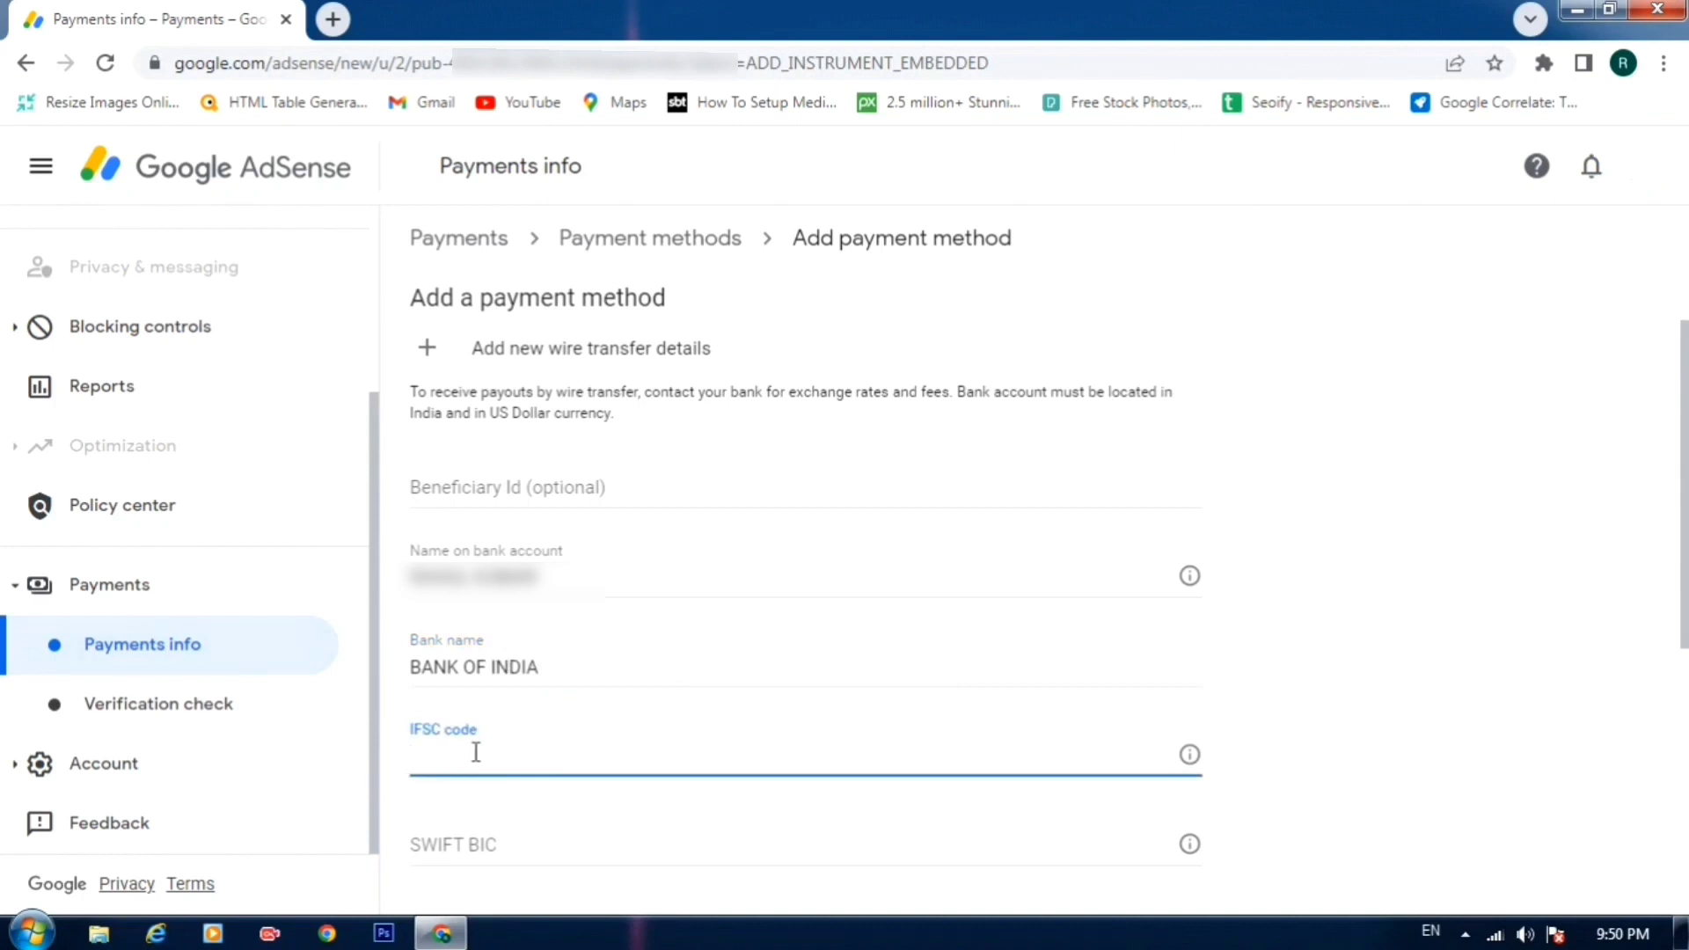
pyautogui.hotkey('ctrl', 'v')
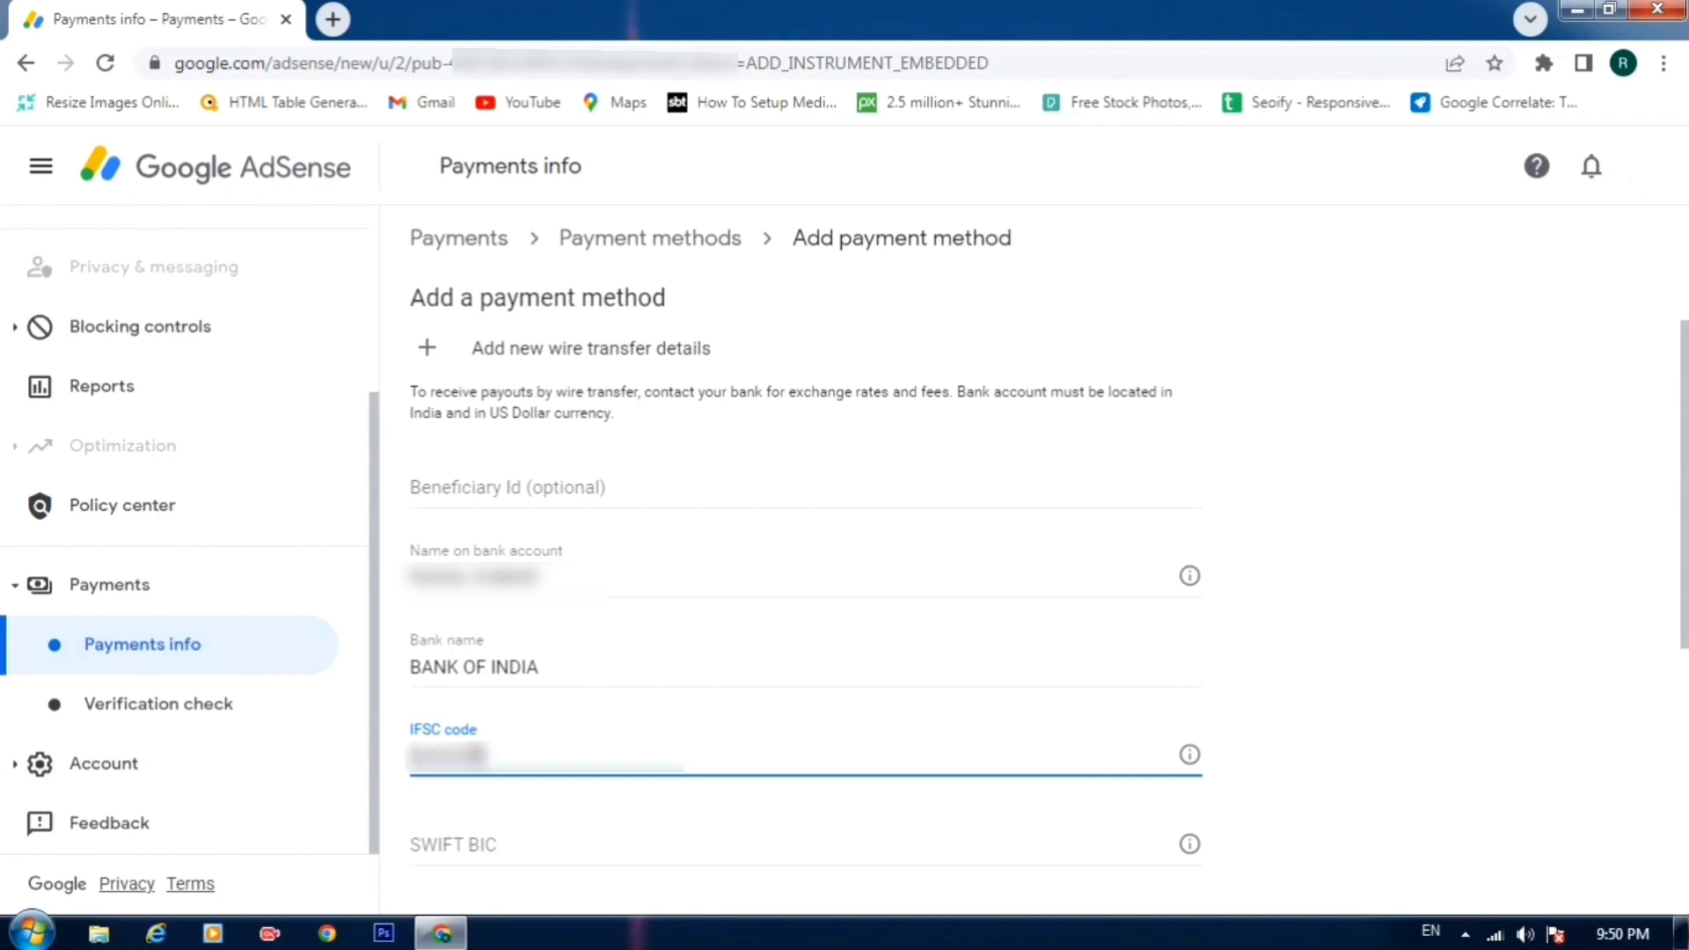
pyautogui.scroll(-1, 475, 739)
pyautogui.click(475, 719)
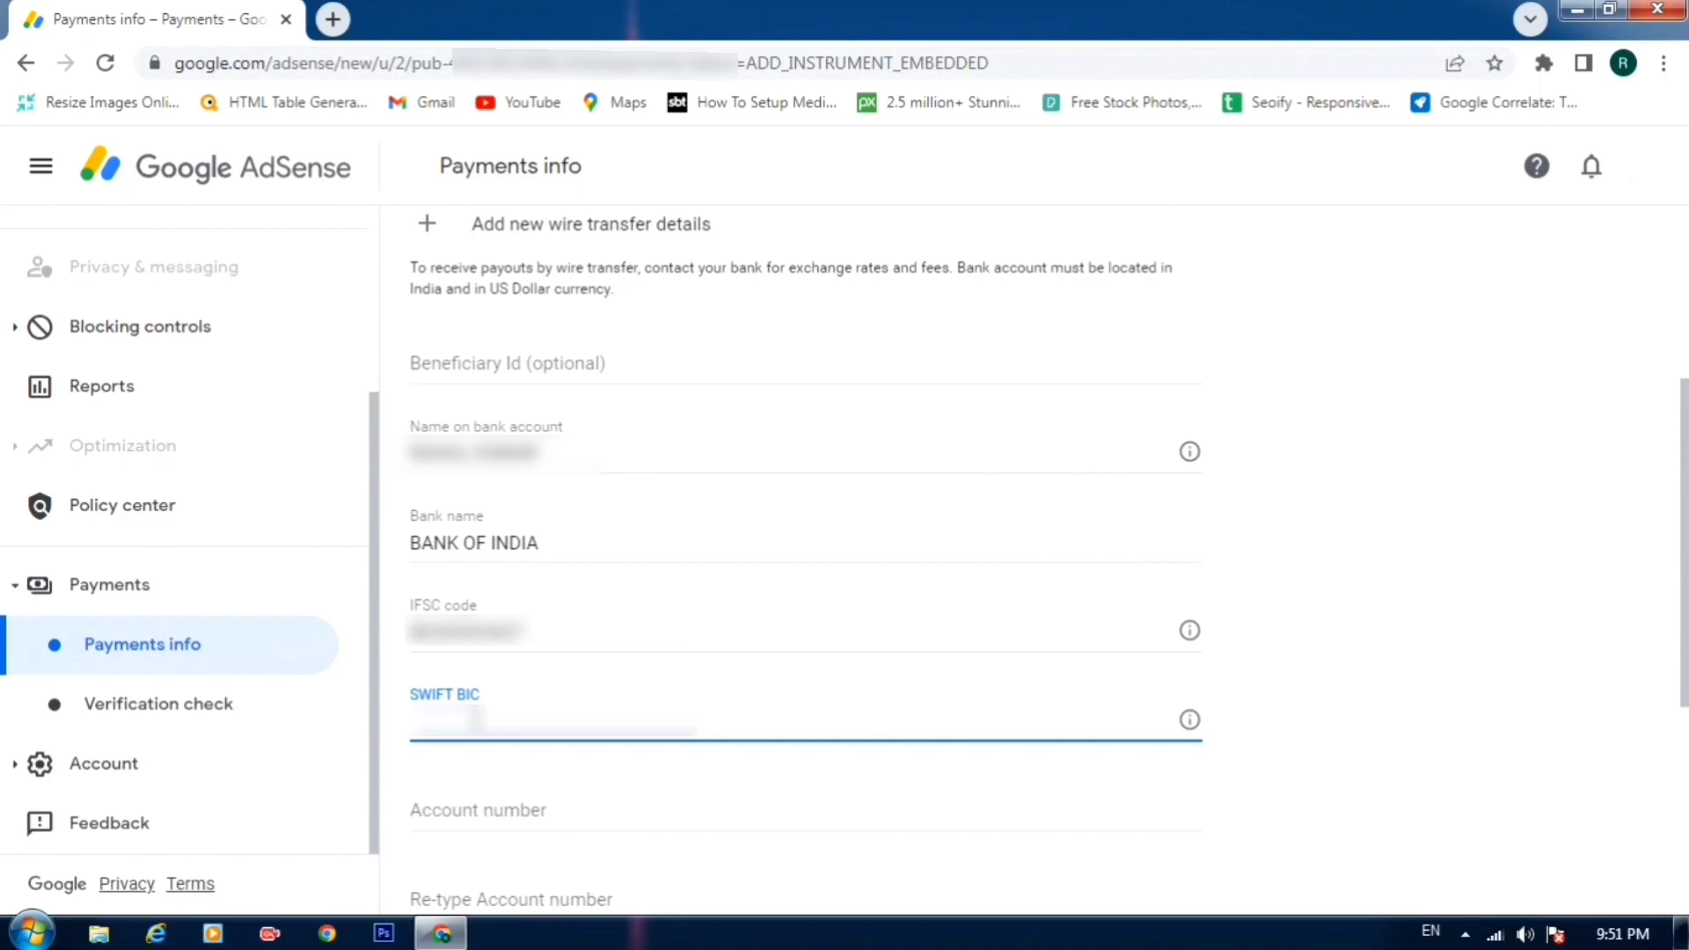
pyautogui.write('BKIDINBBBOM')
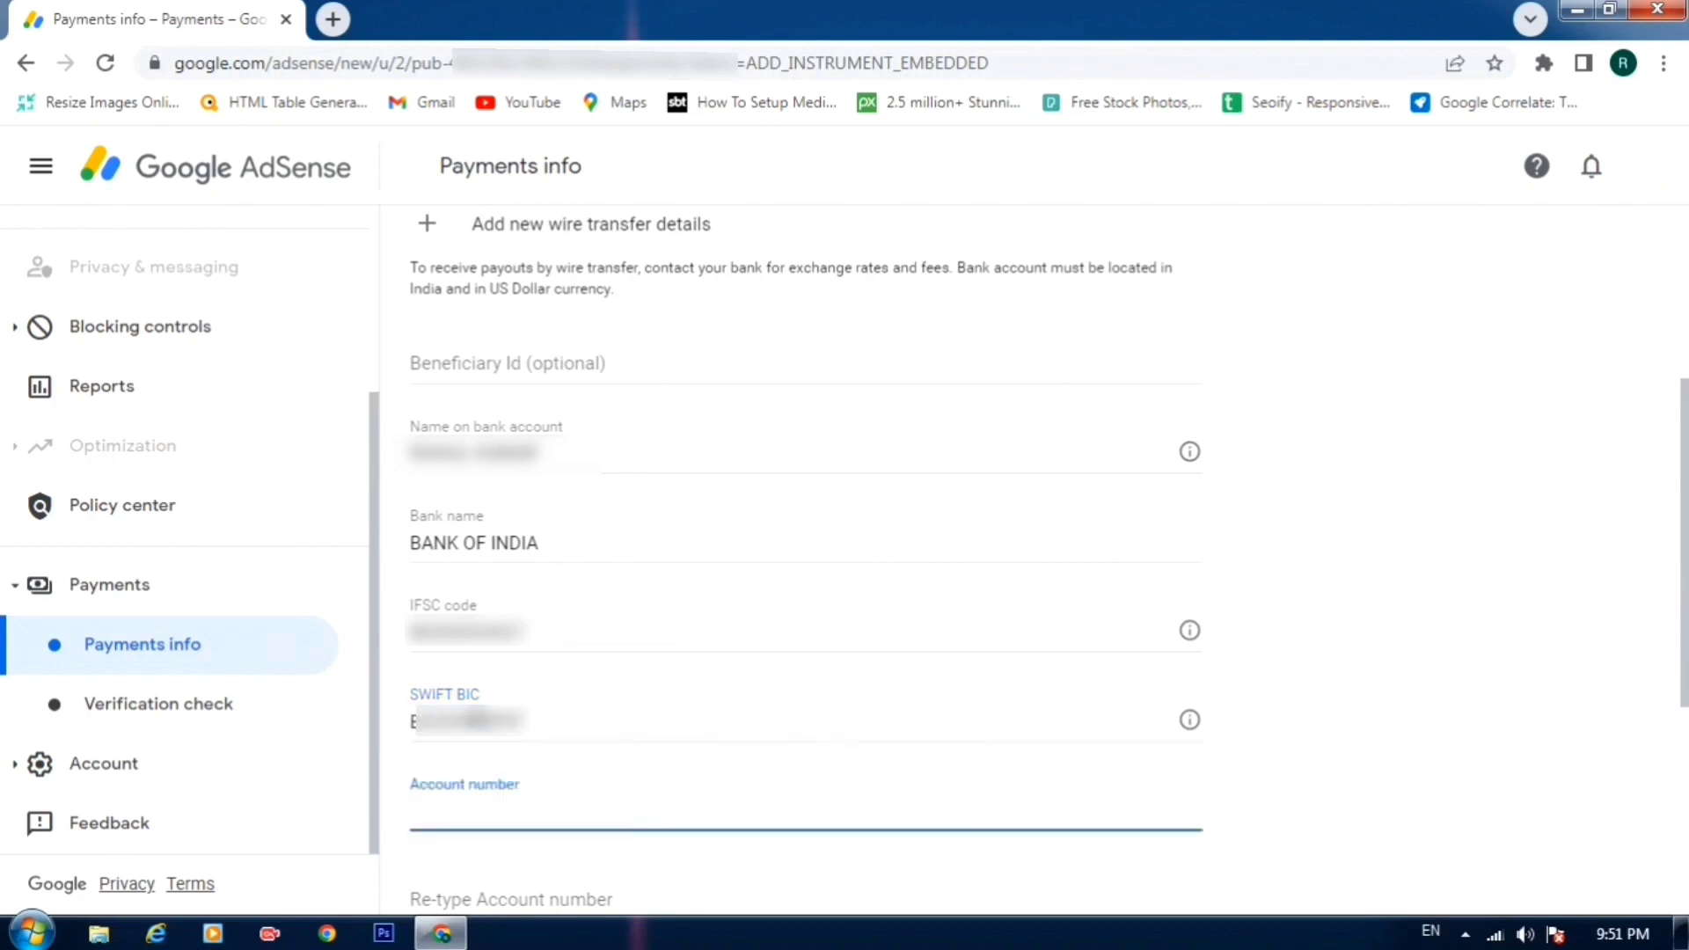
# Enter the bank account number and repeat it in the Re-type Account number field
pyautogui.press('Tab')
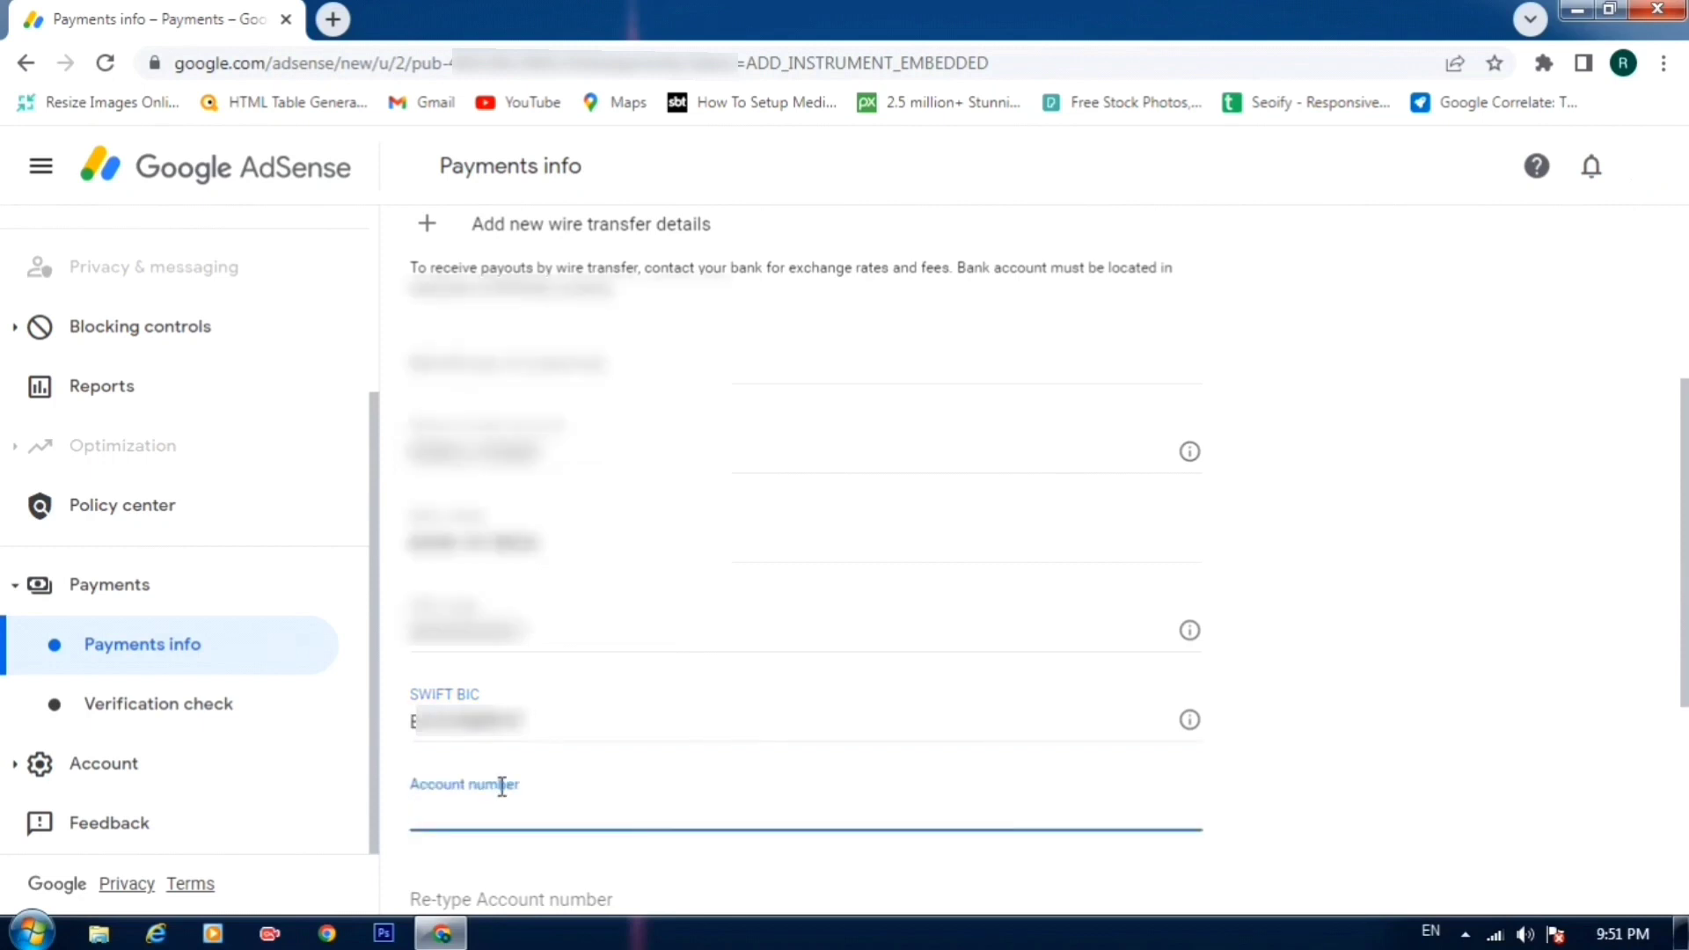
pyautogui.hotkey('ctrl', 'v')
pyautogui.scroll(-1, 508, 781)
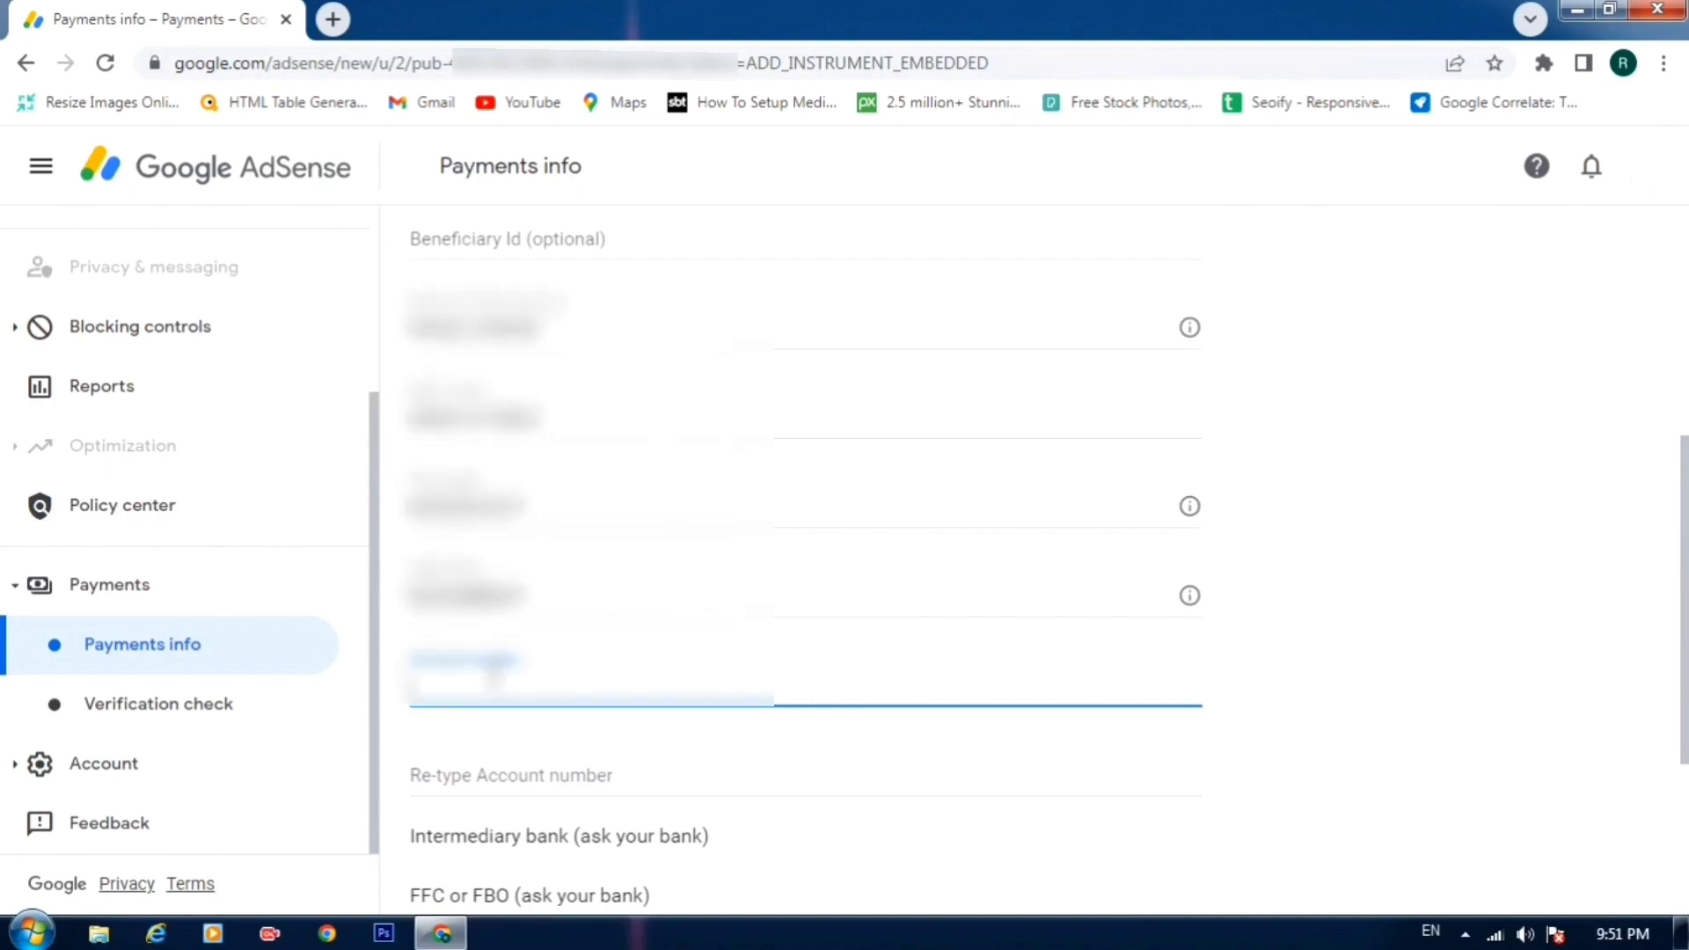
pyautogui.write('123456789012345')
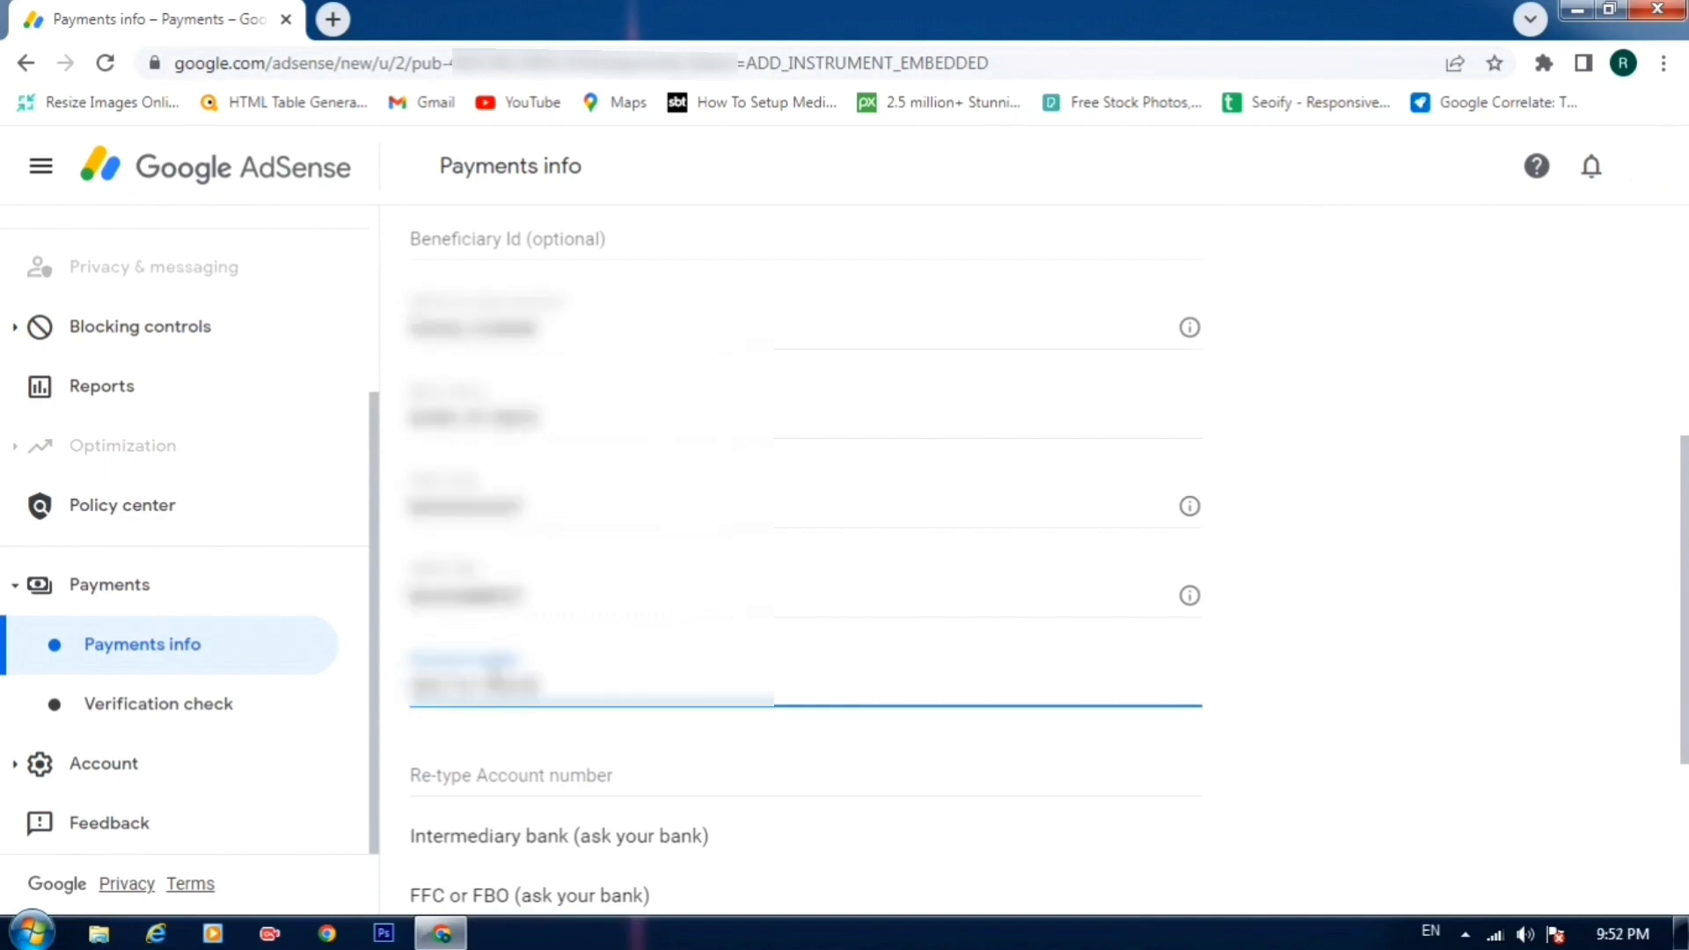
pyautogui.click(511, 782)
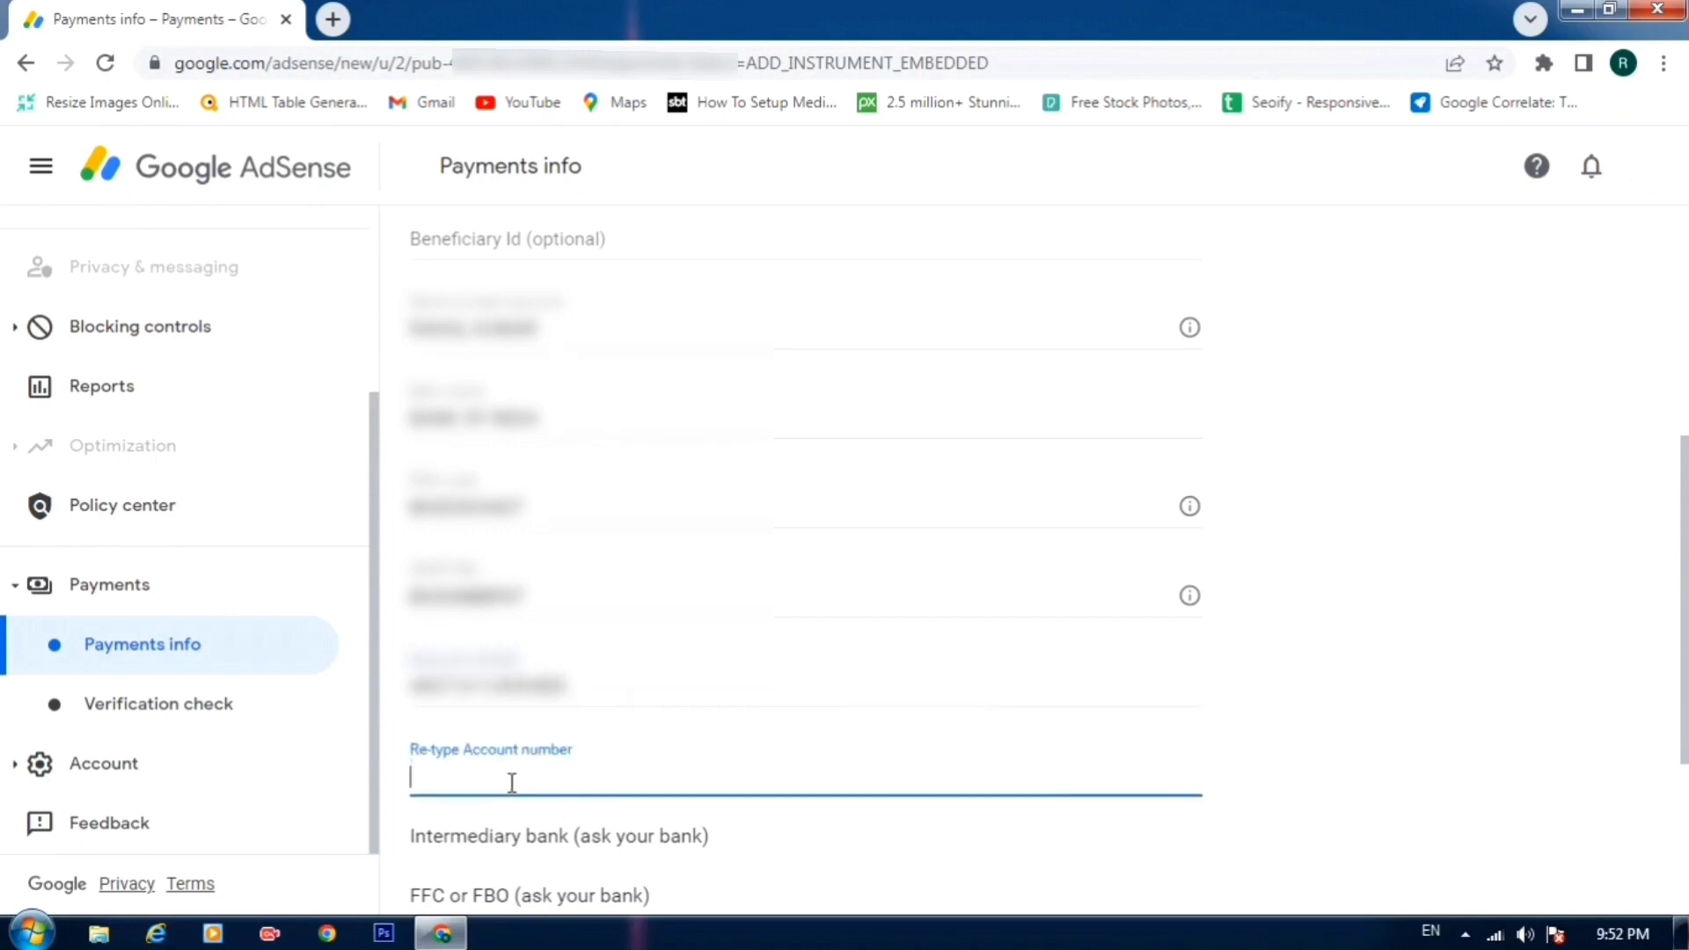
pyautogui.write('1234567')
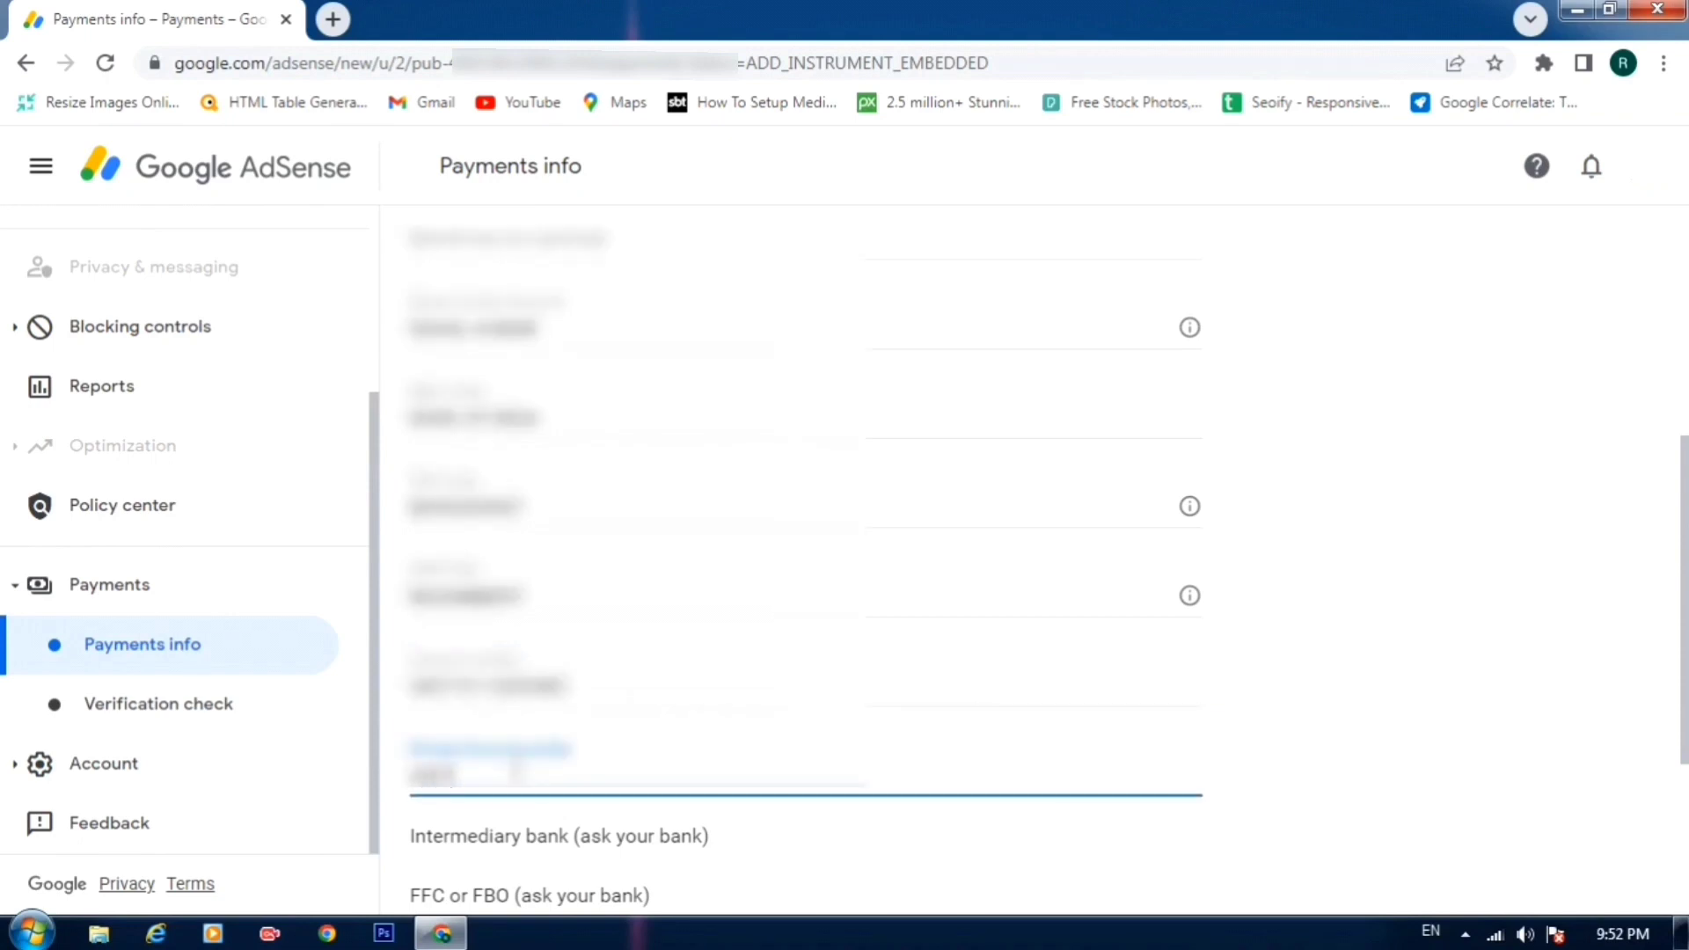
pyautogui.write('8901234')
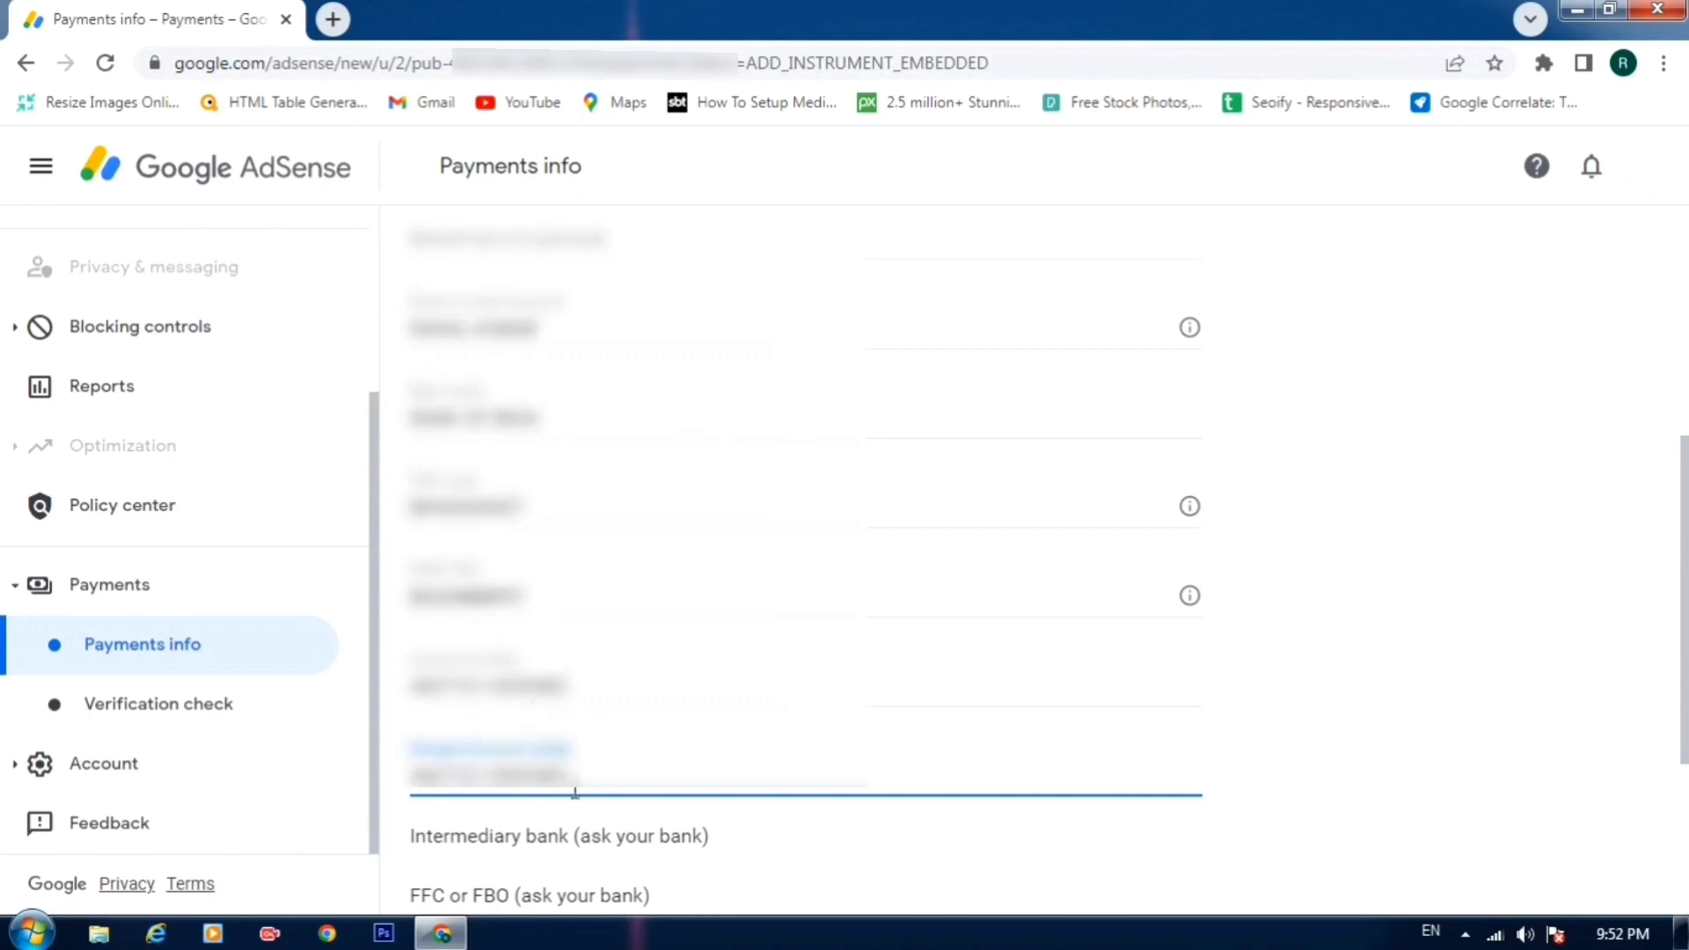
# Expand the Intermediary bank section and check its optional bank name and SWIFT-BIC fields without filling them in
pyautogui.scroll(-3, 584, 794)
pyautogui.press('Tab')
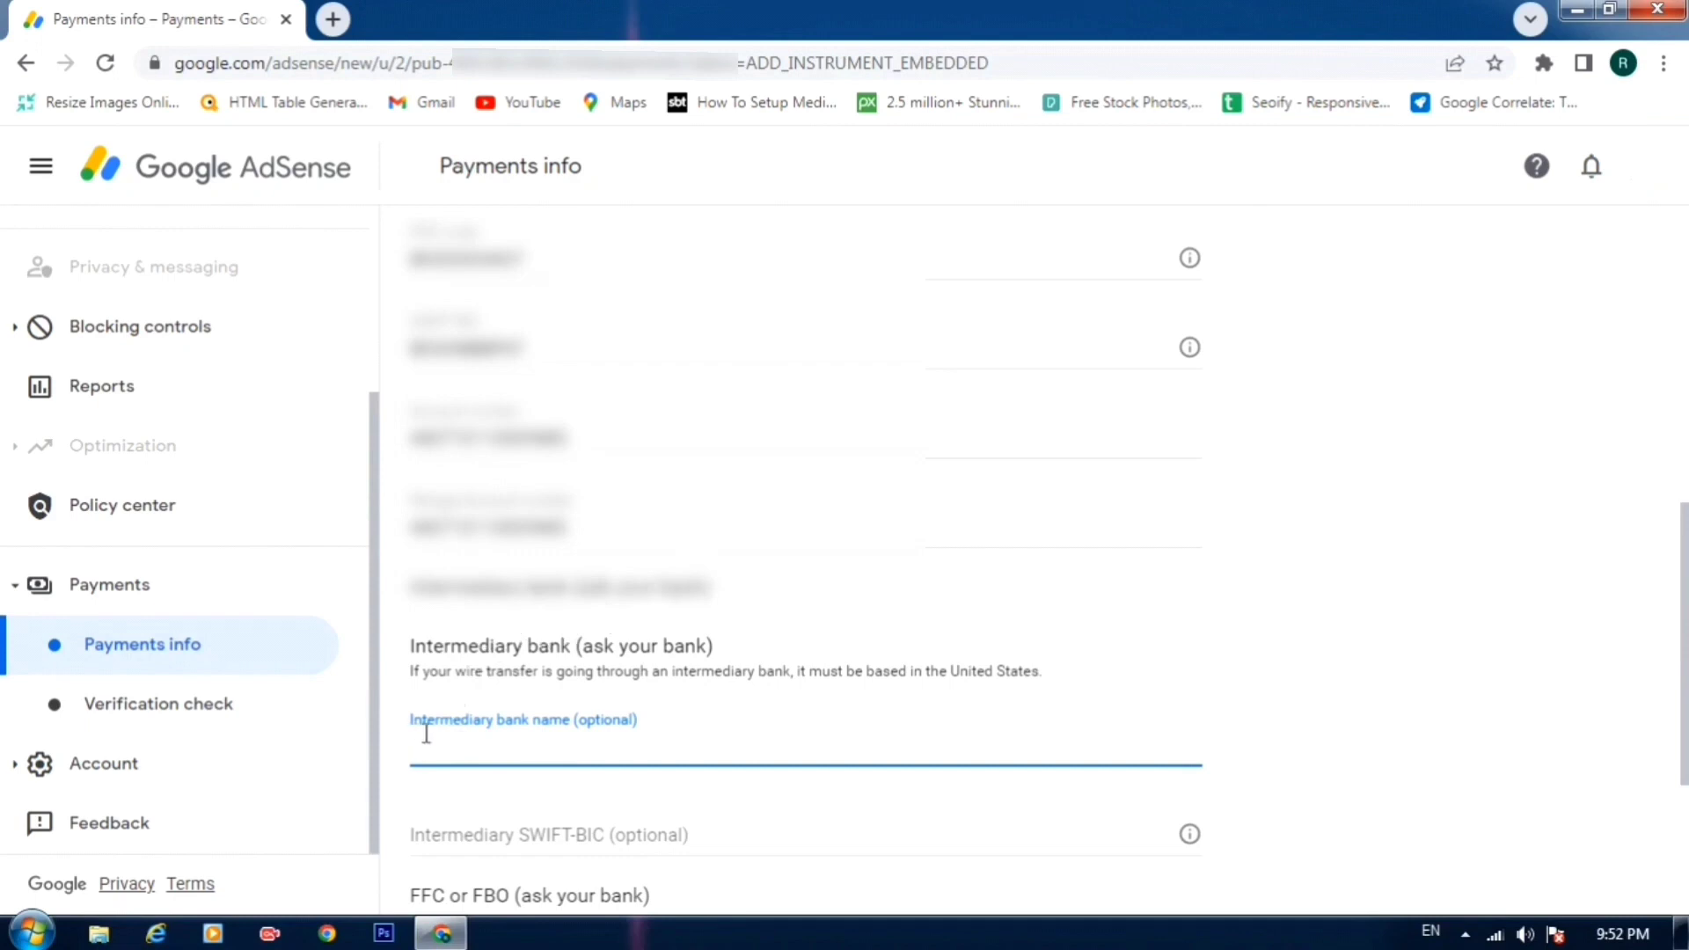
pyautogui.moveTo(576, 719); pyautogui.dragTo(640, 722)
pyautogui.click(657, 735)
pyautogui.scroll(-2, 656, 736)
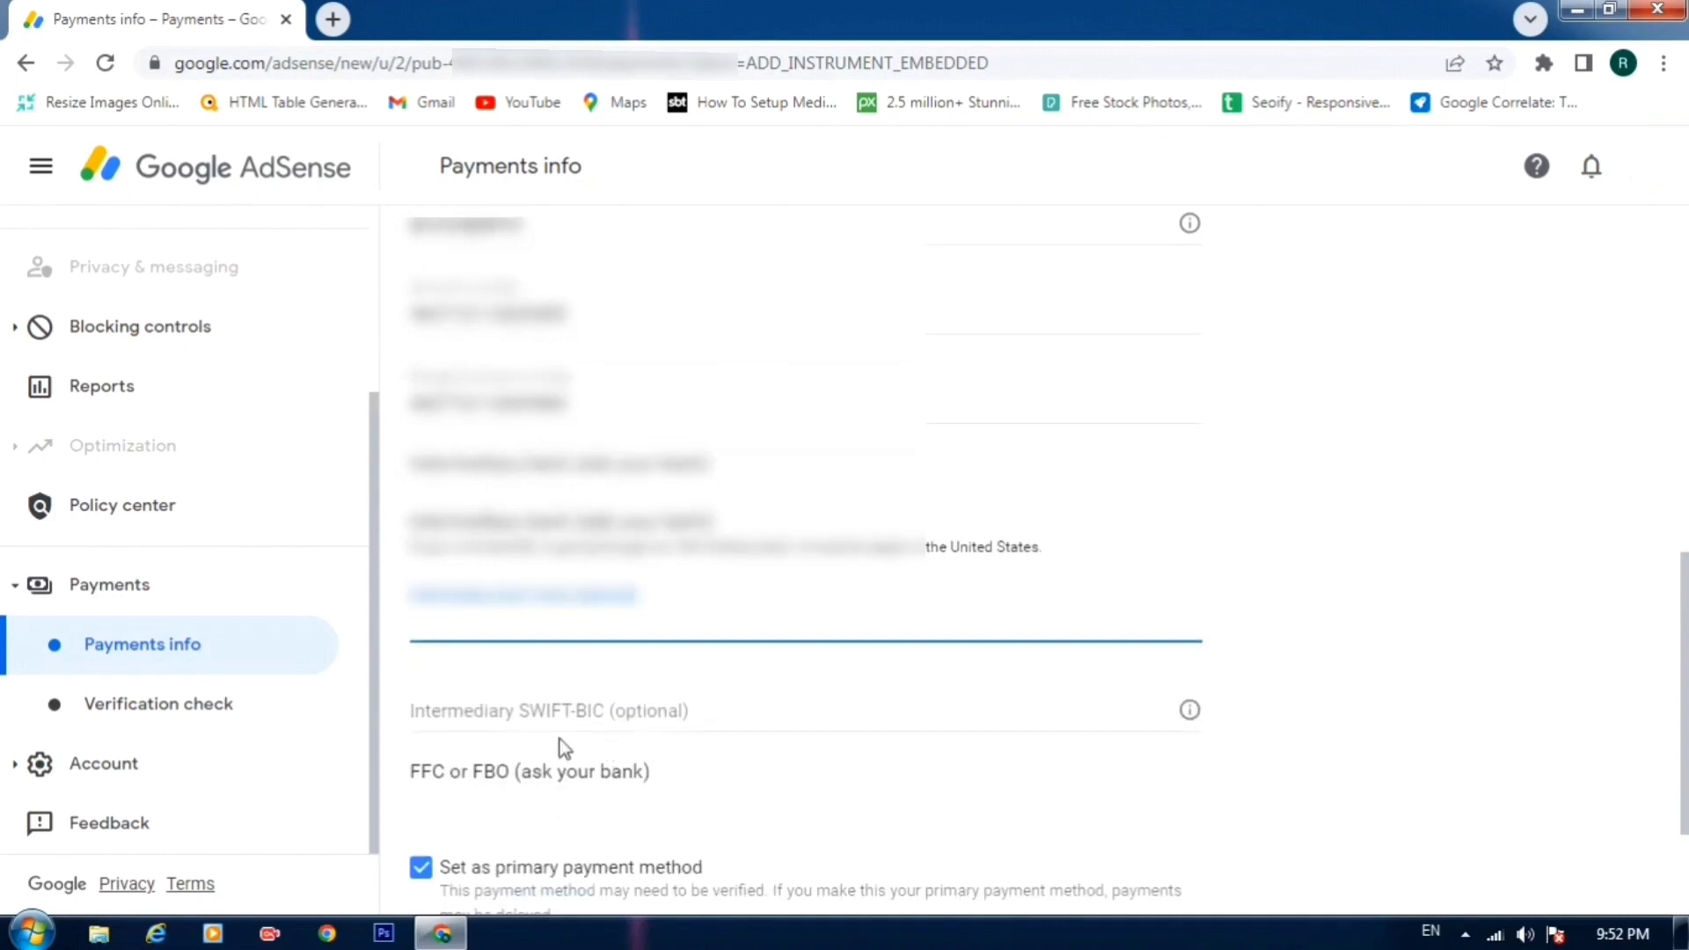
pyautogui.click(510, 718)
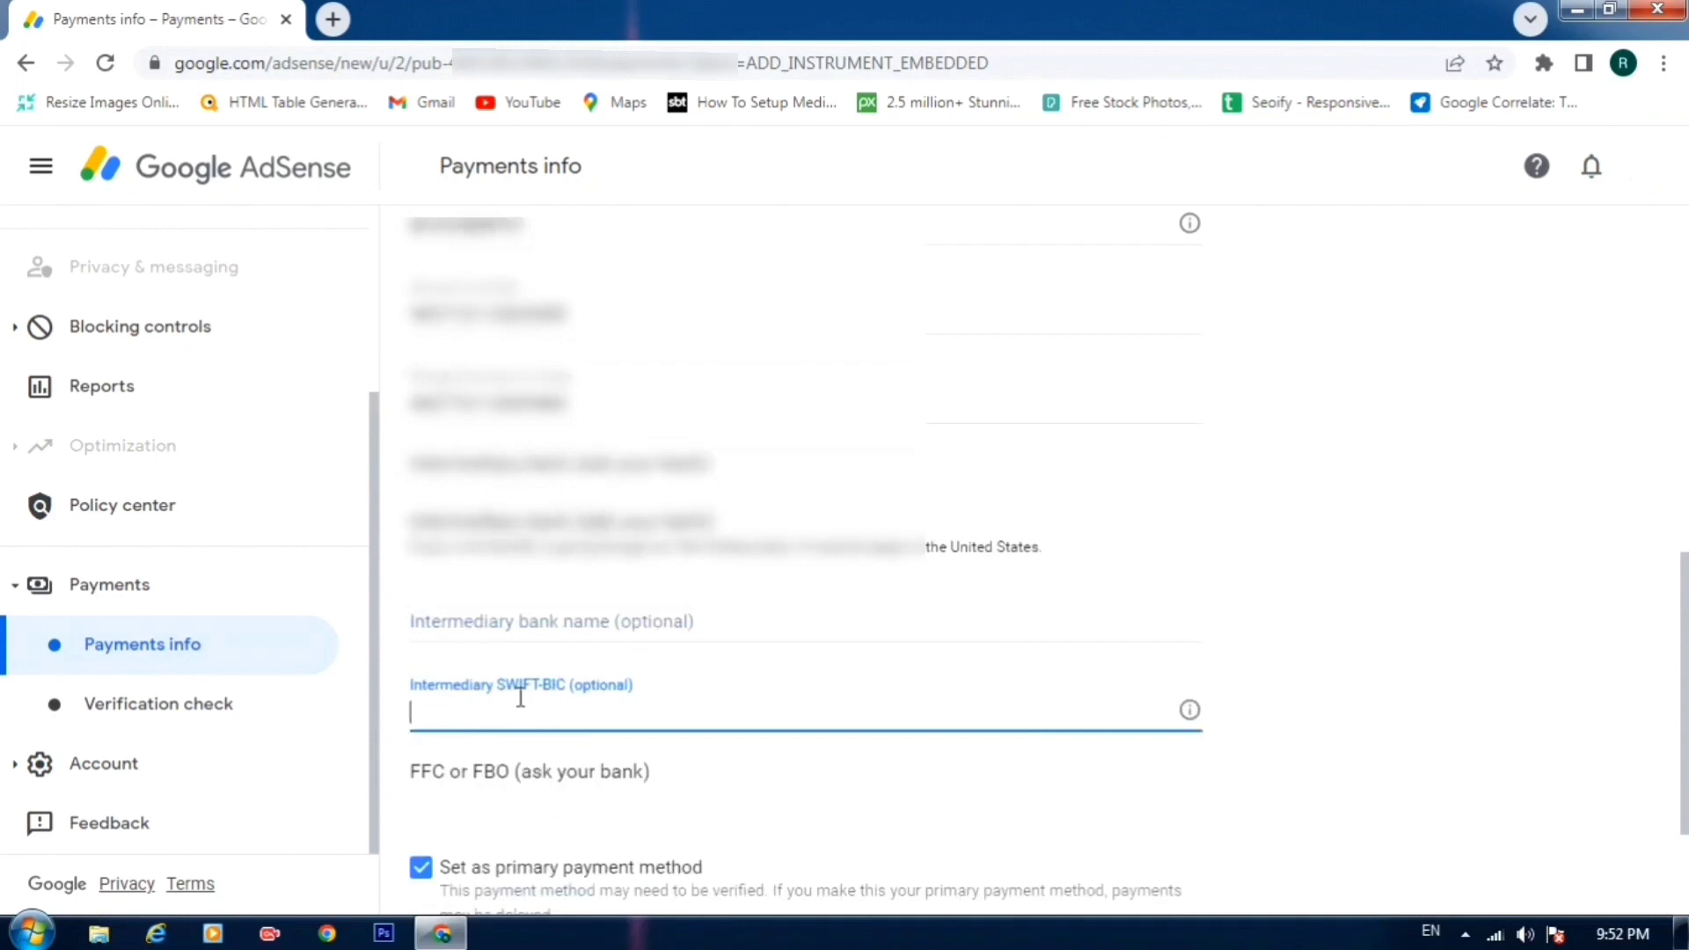
# Check the optional FFC or FBO section, leave it empty, and save the wire transfer details as the primary payment method
pyautogui.click(467, 771)
pyautogui.scroll(-3, 475, 772)
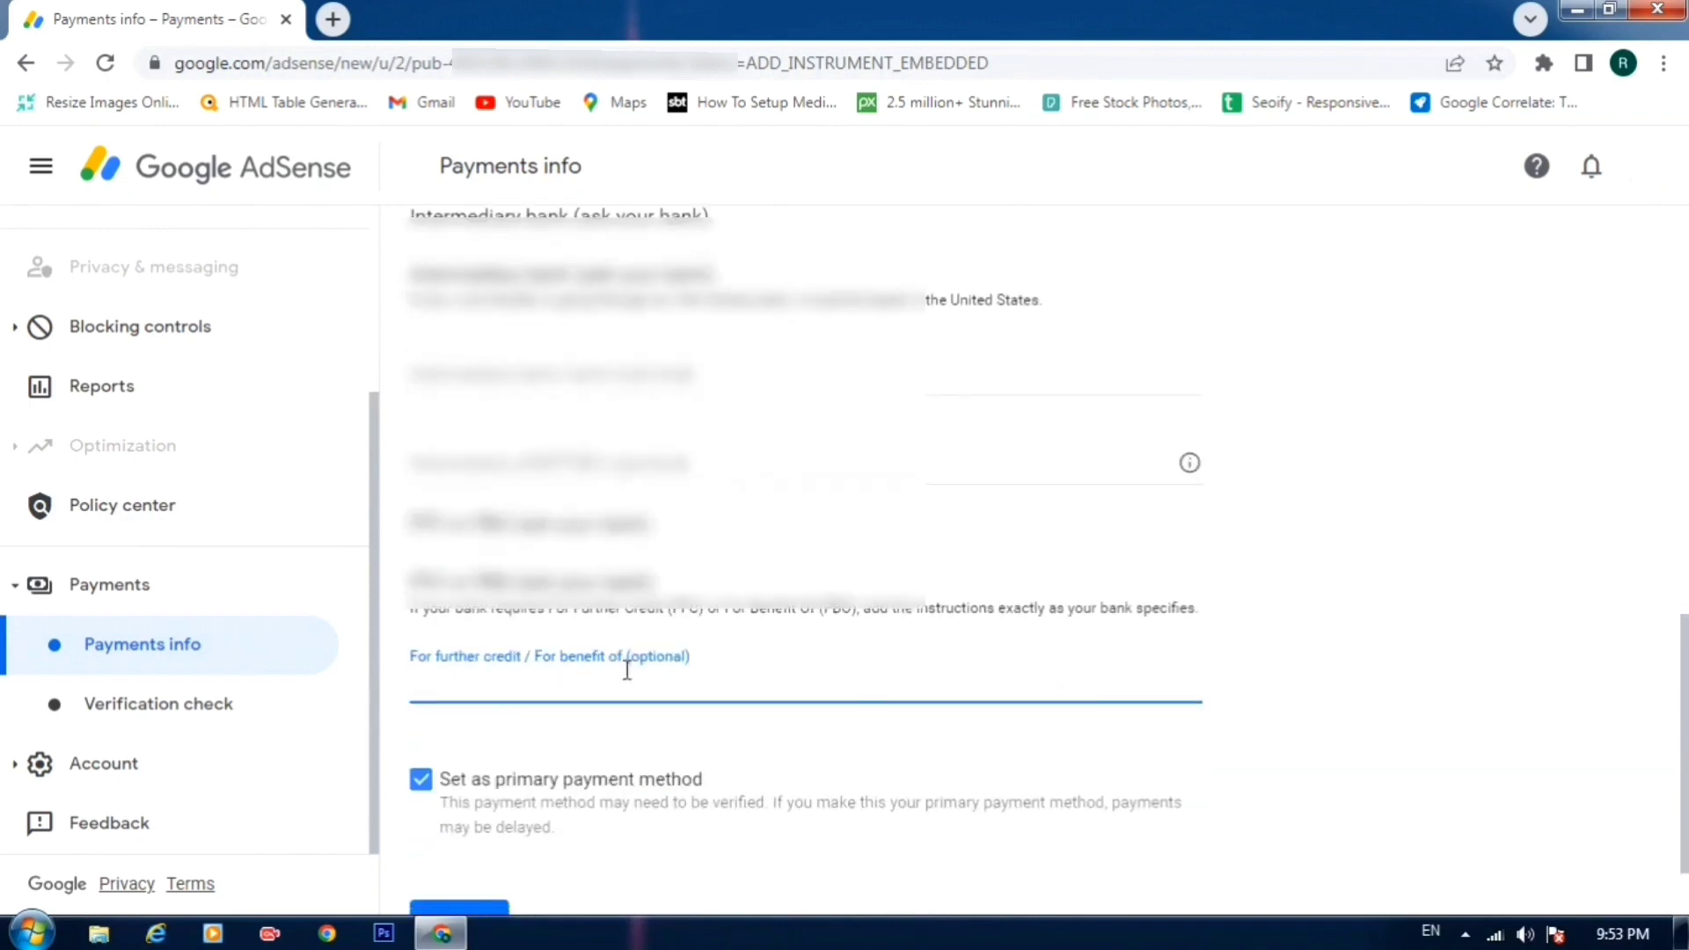
pyautogui.scroll(5, 792, 528)
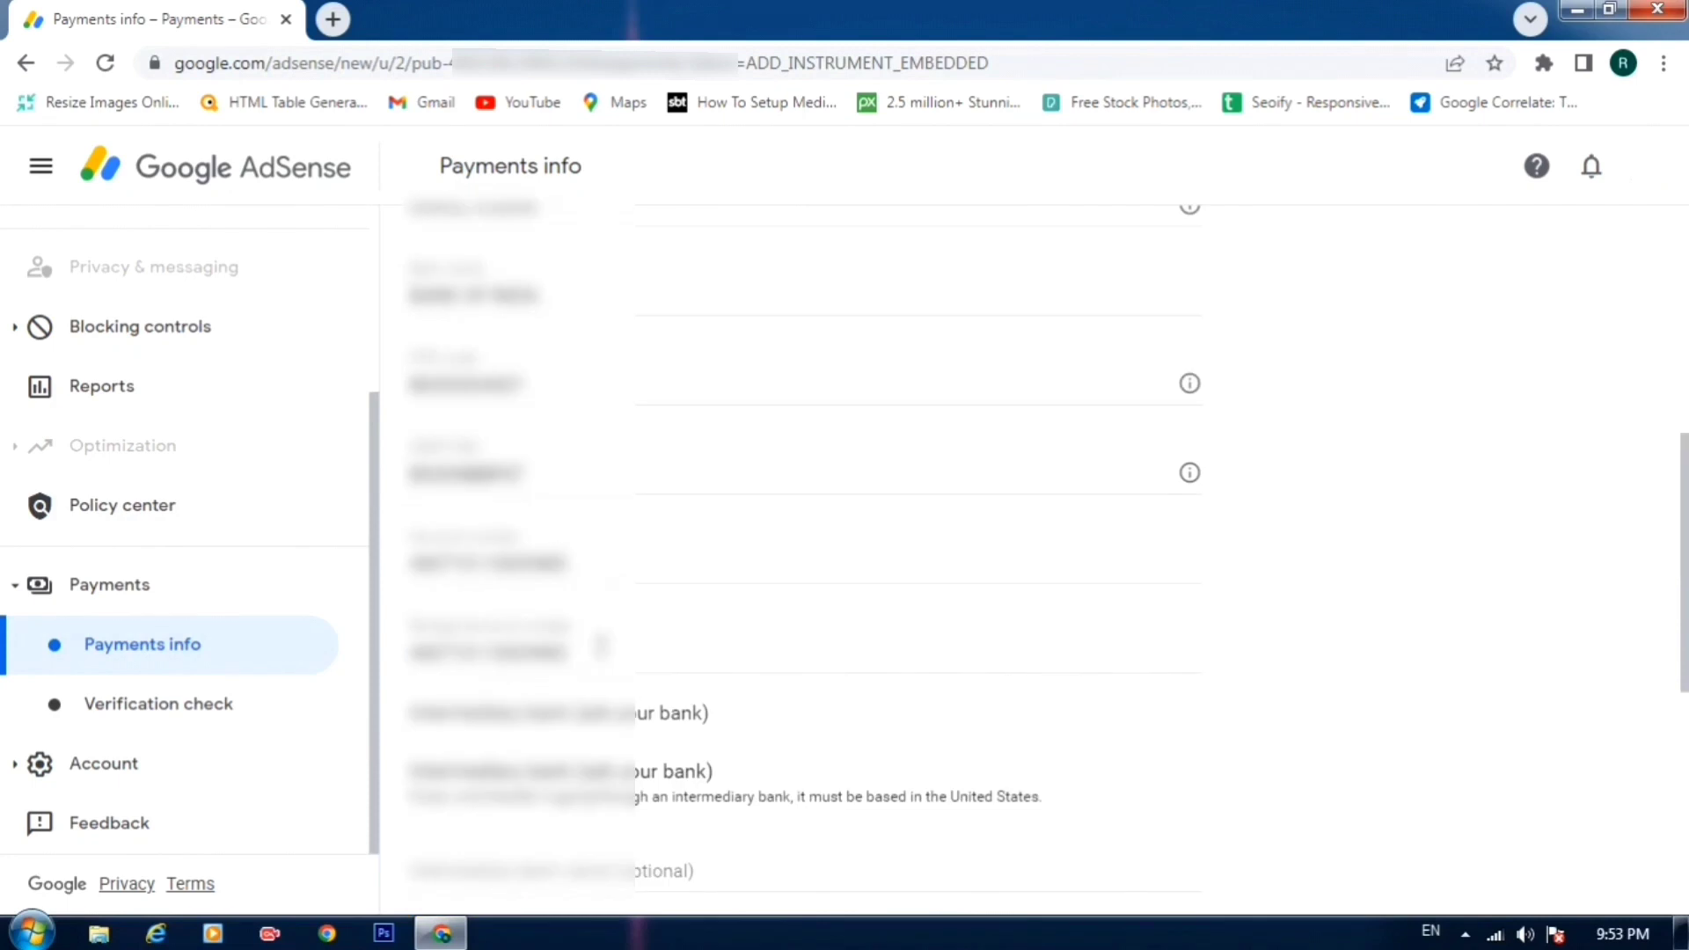
pyautogui.scroll(-4, 601, 647)
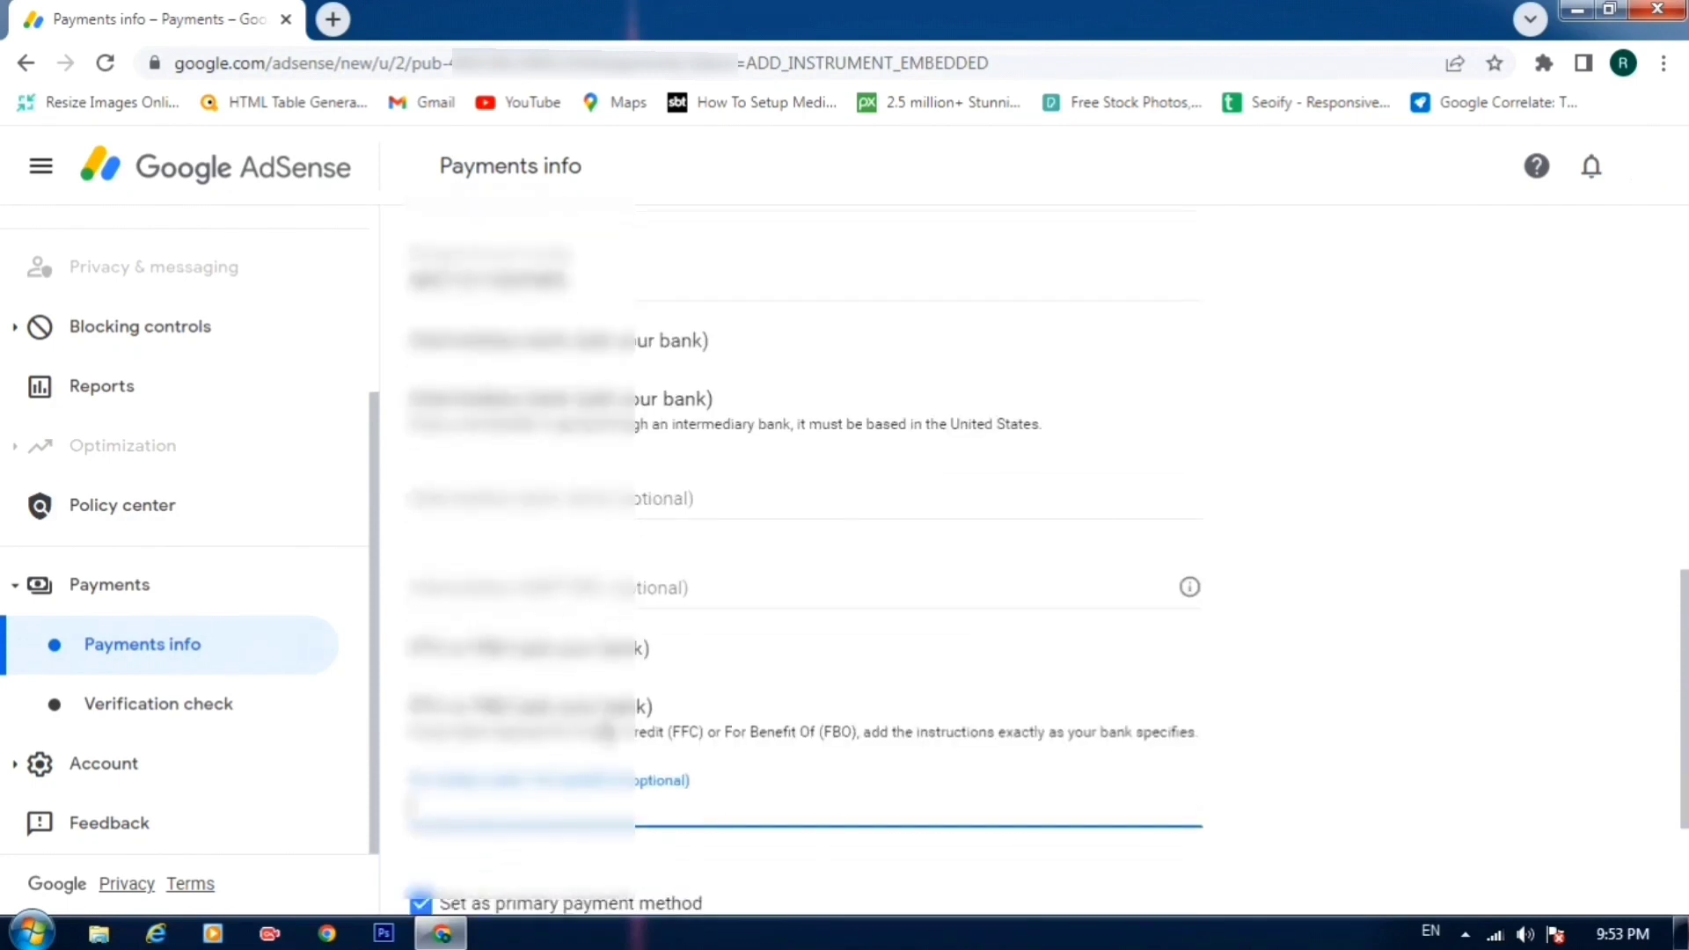
pyautogui.scroll(-3, 605, 730)
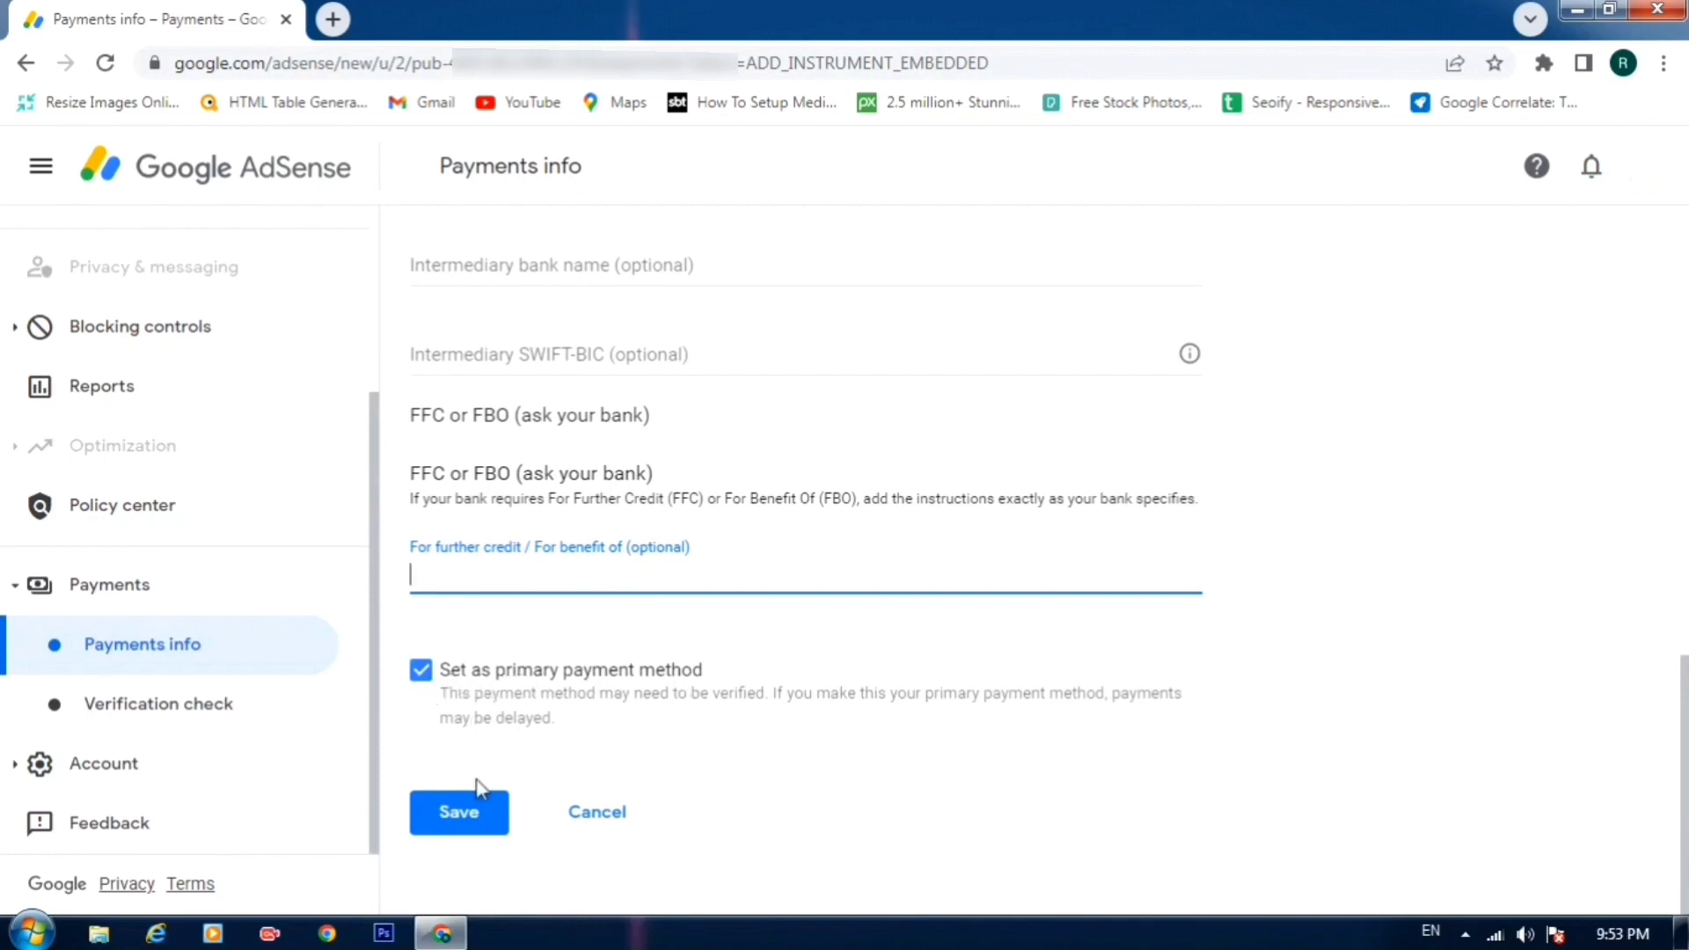
pyautogui.click(480, 830)
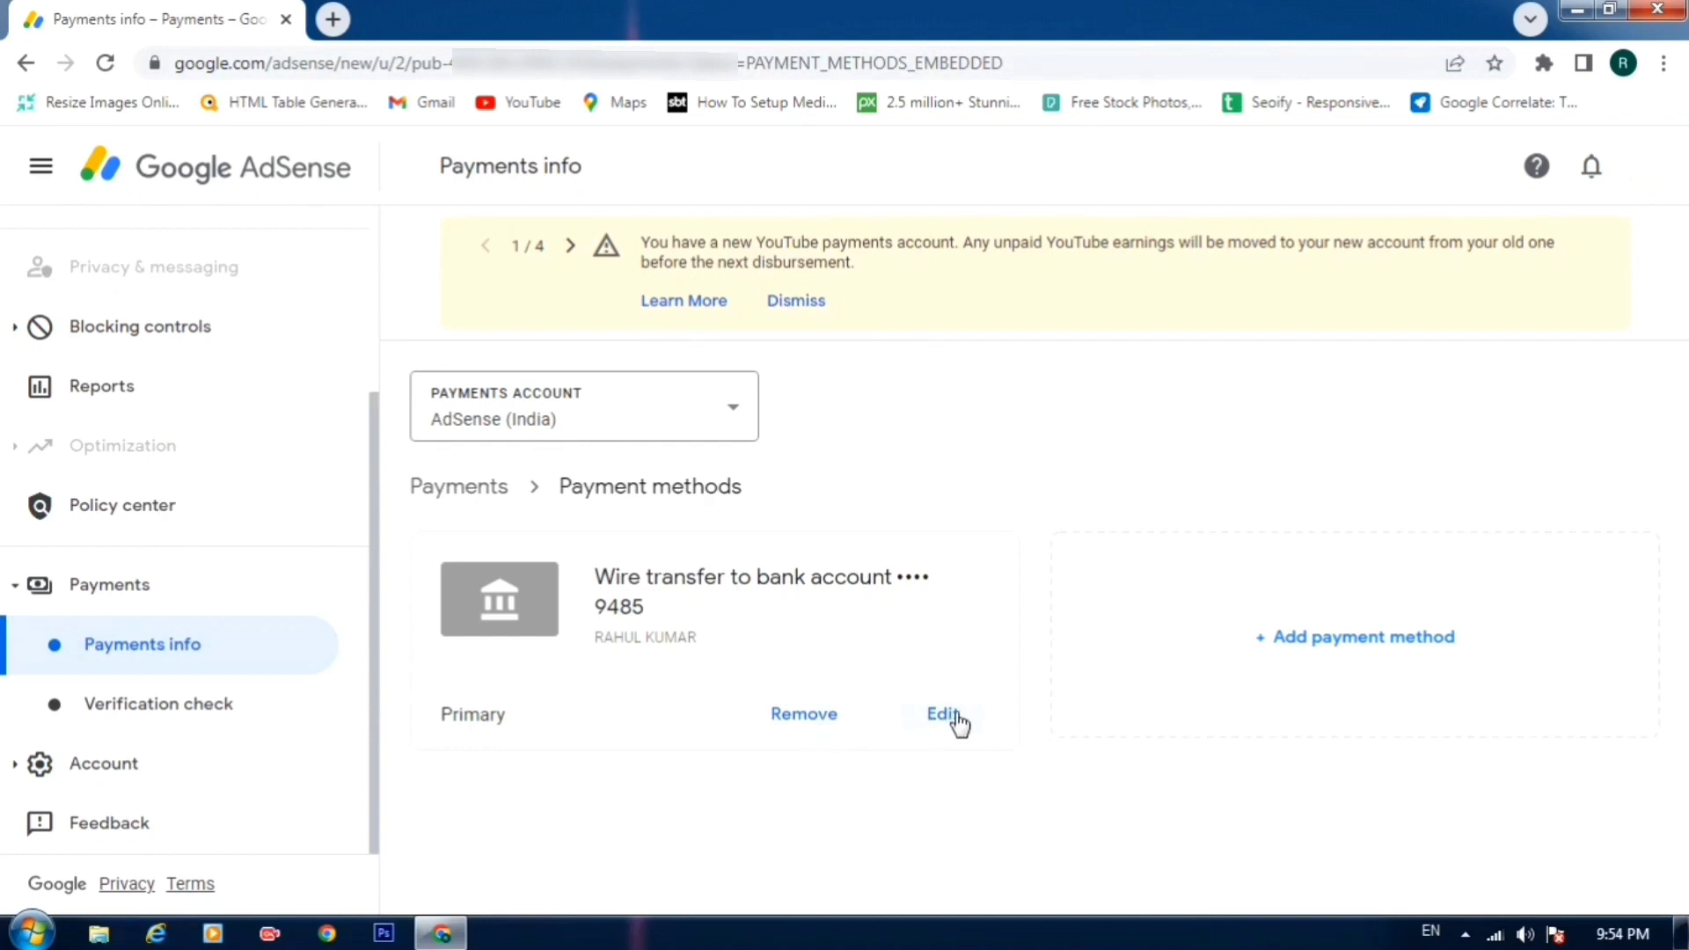
pyautogui.click(1370, 659)
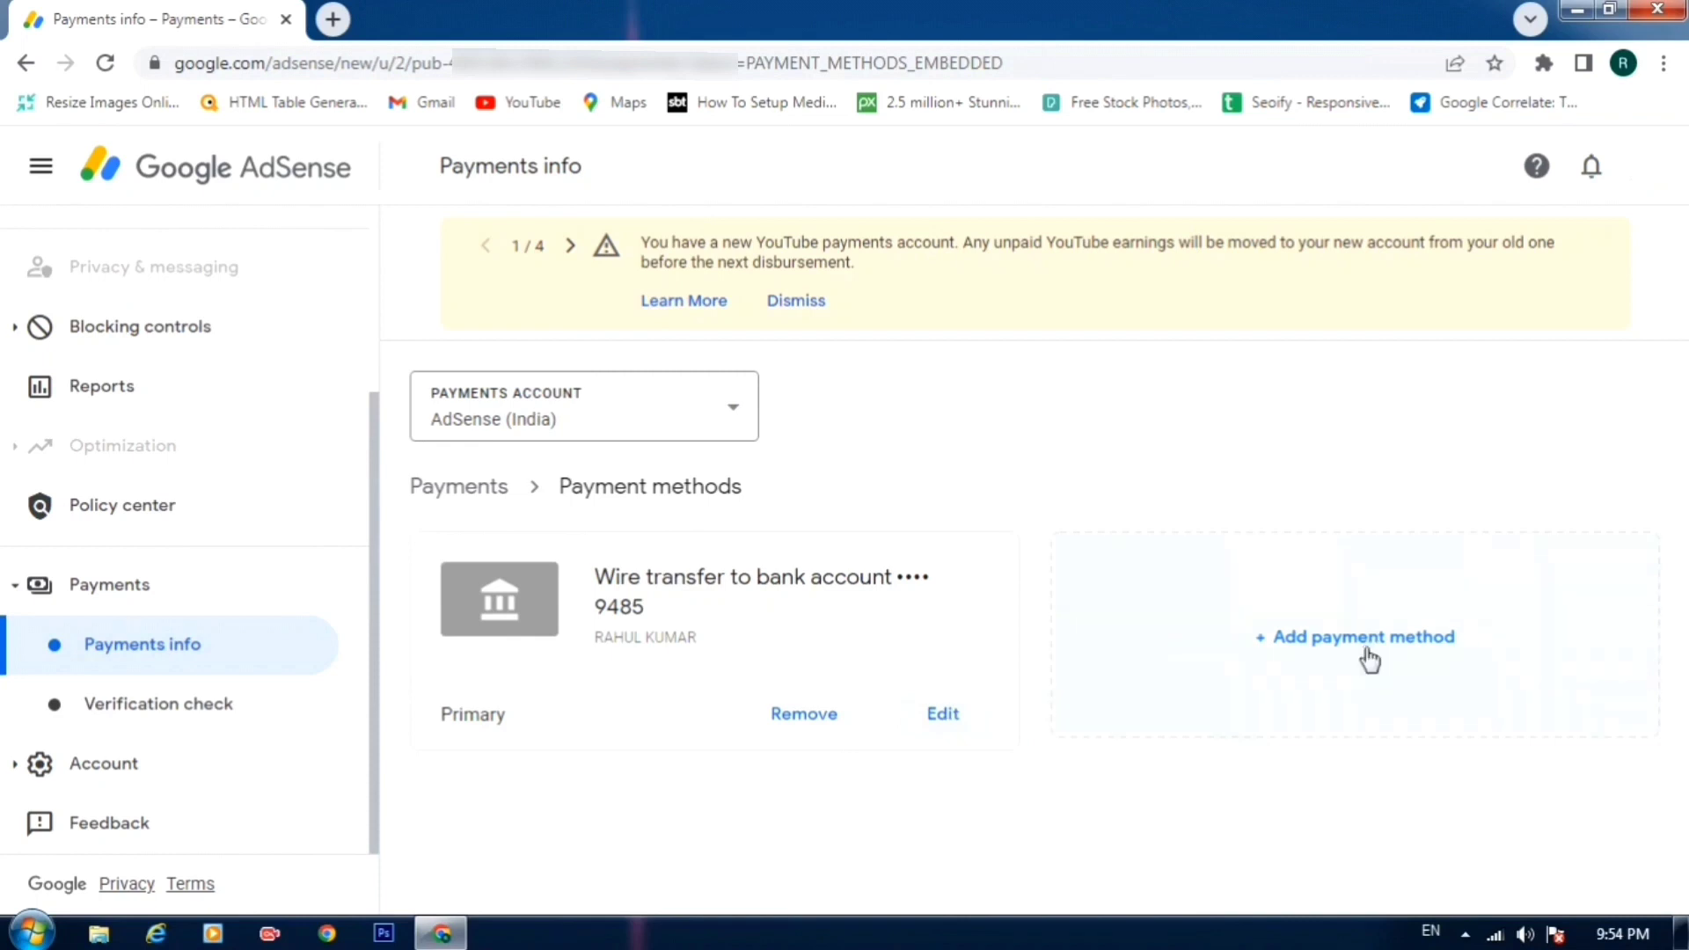